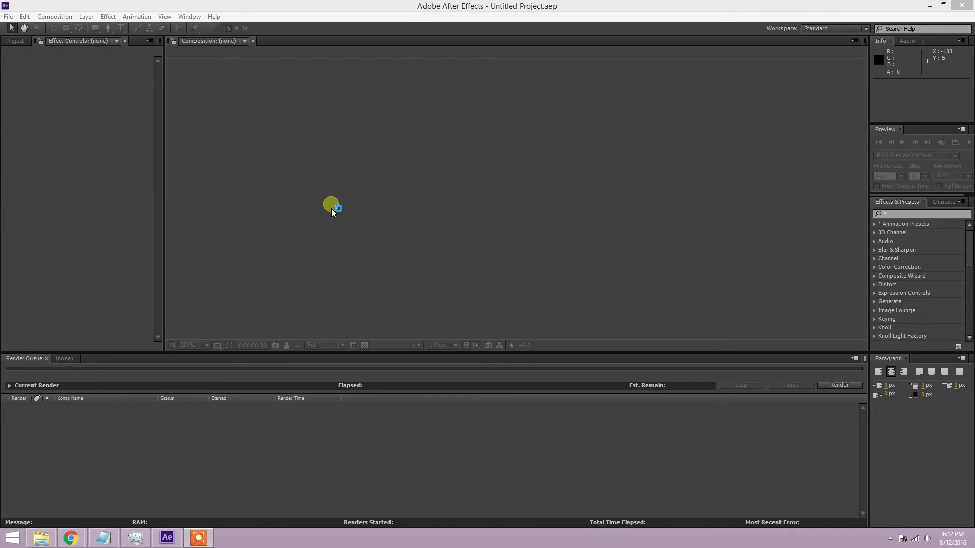
pyautogui.click(411, 14)
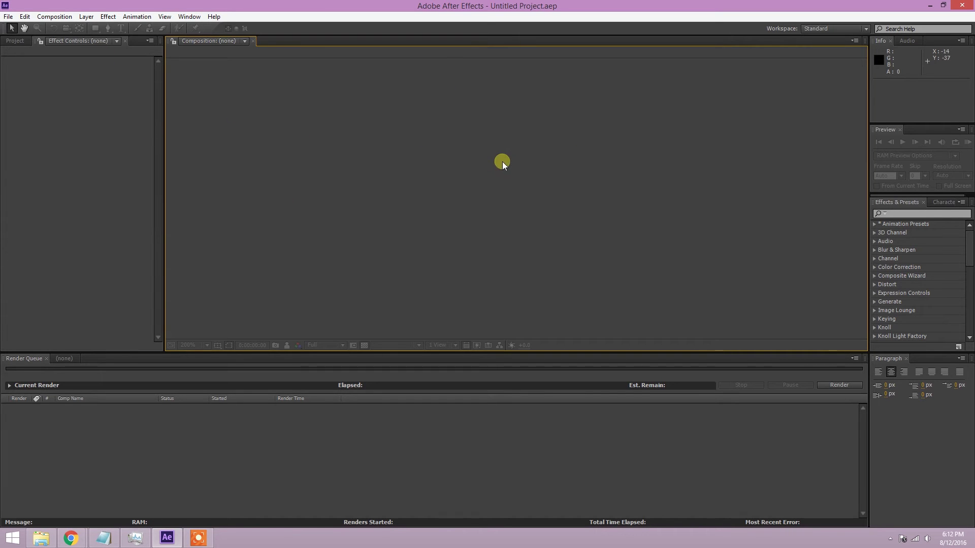
pyautogui.click(893, 213)
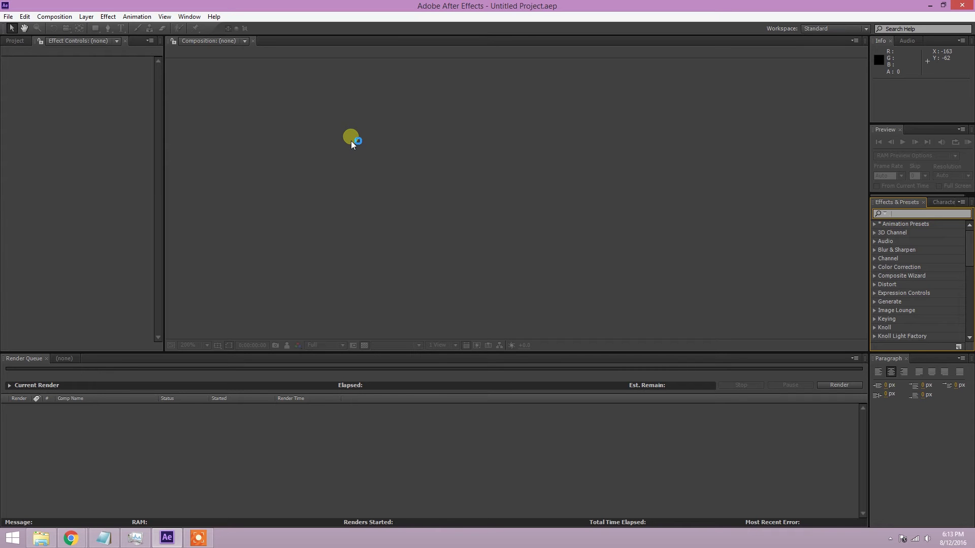
pyautogui.click(495, 81)
pyautogui.click(96, 142)
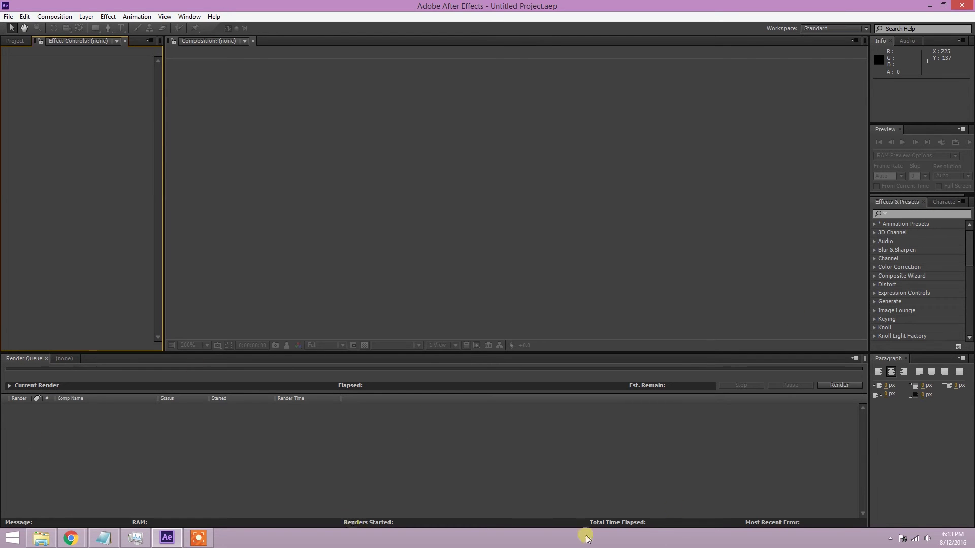
pyautogui.click(396, 150)
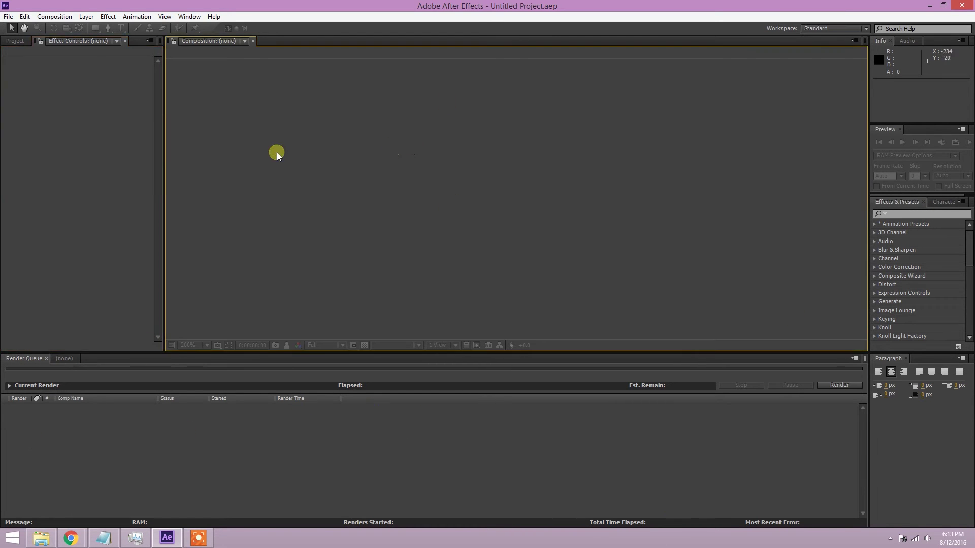
# Step: Show the project items and start a new composition, keeping the name Comp 1
pyautogui.click(16, 41)
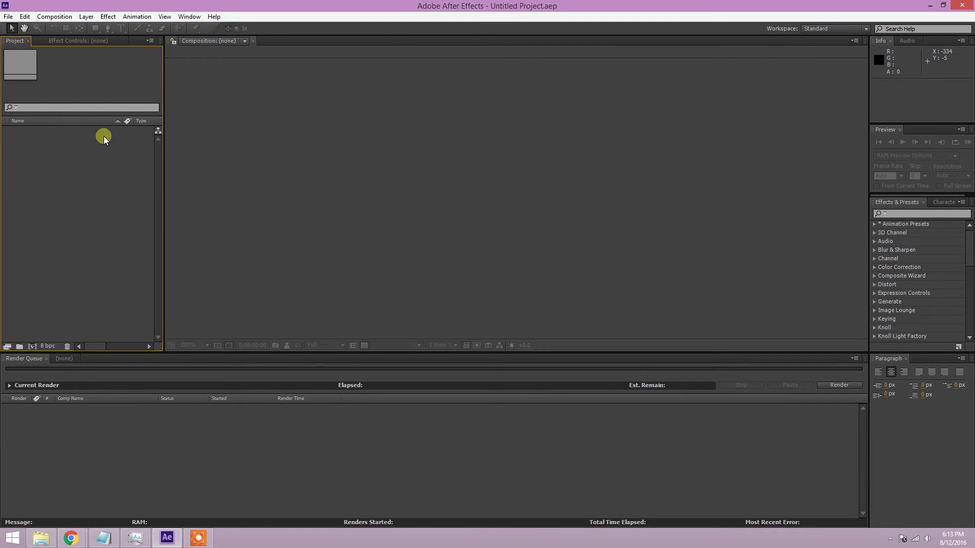
pyautogui.click(8, 16)
pyautogui.click(49, 17)
pyautogui.click(48, 17)
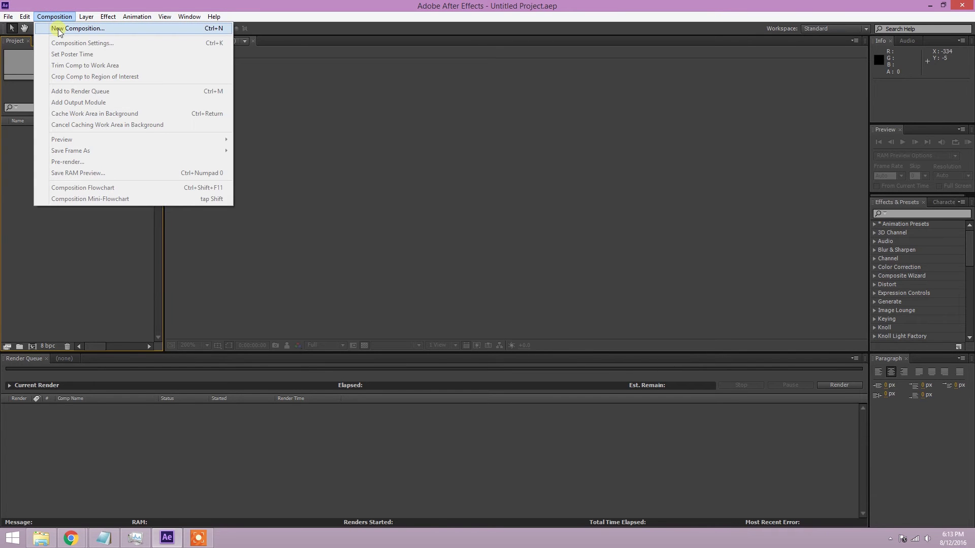
pyautogui.click(58, 28)
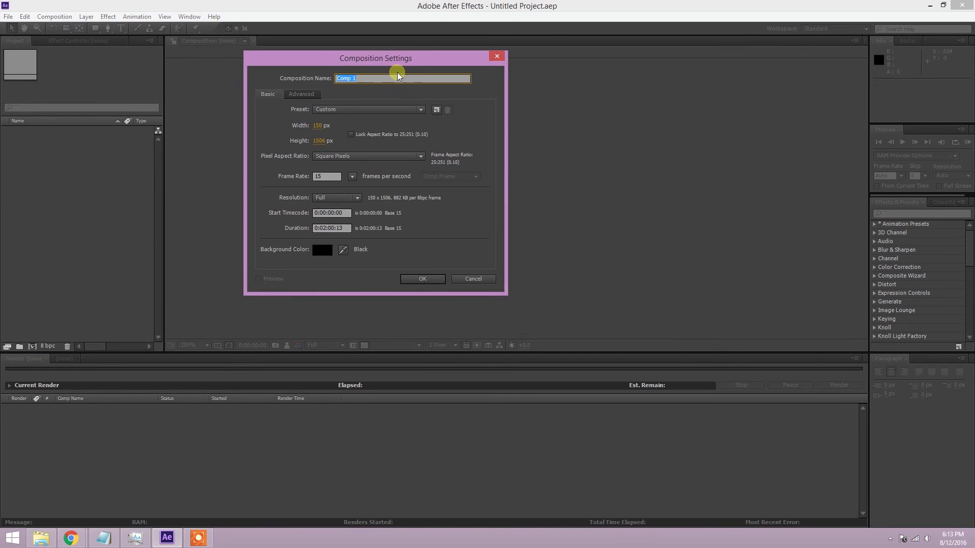
pyautogui.moveTo(377, 61); pyautogui.dragTo(469, 89)
pyautogui.click(468, 108)
pyautogui.doubleClick(472, 110)
pyautogui.click(477, 110)
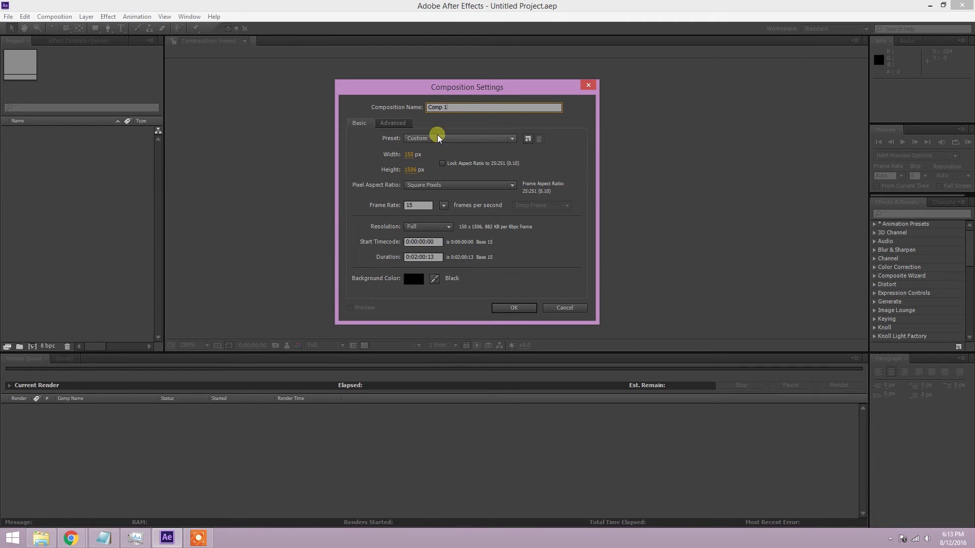
# Step: Set the new composition's width to 1280 px and its height to 720 px
pyautogui.click(409, 155)
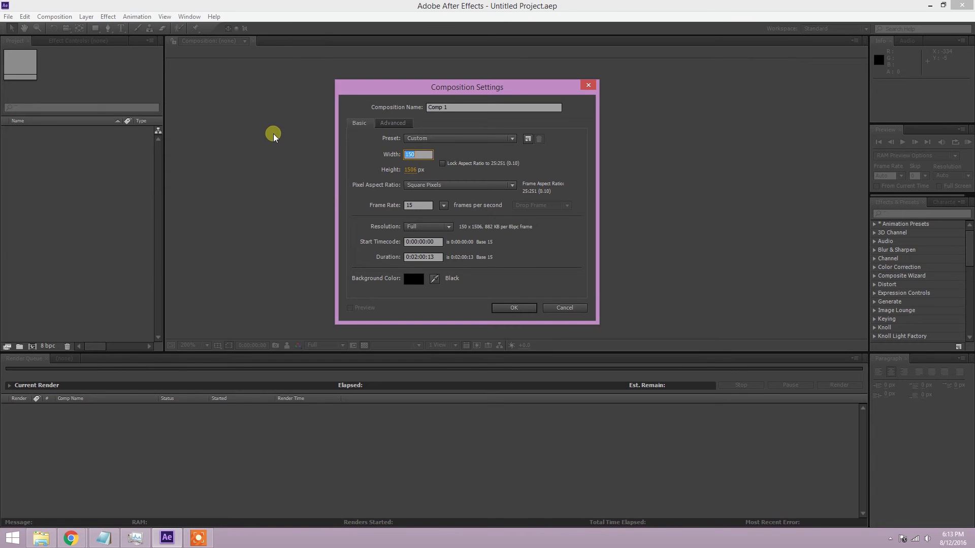
pyautogui.write('1280')
pyautogui.click(415, 172)
pyautogui.write('720')
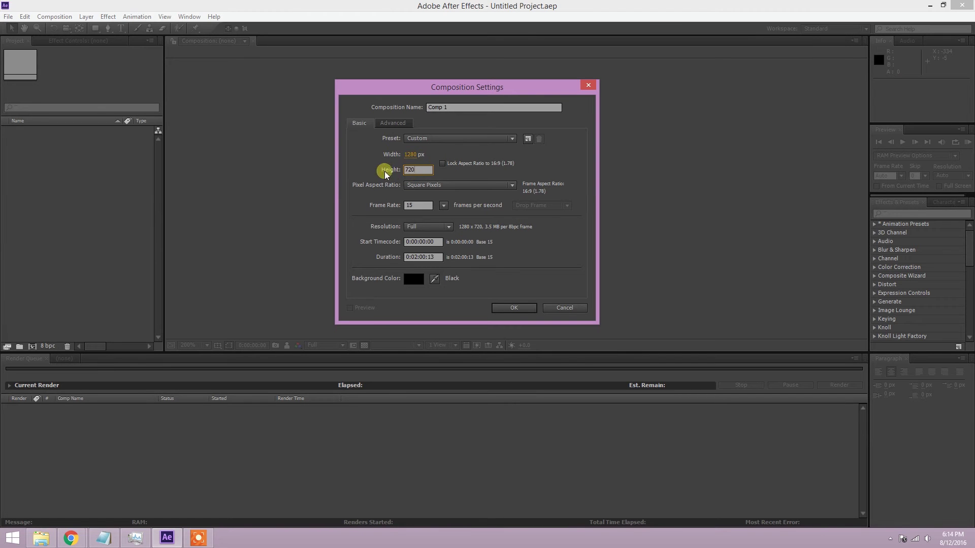
pyautogui.press('Return')
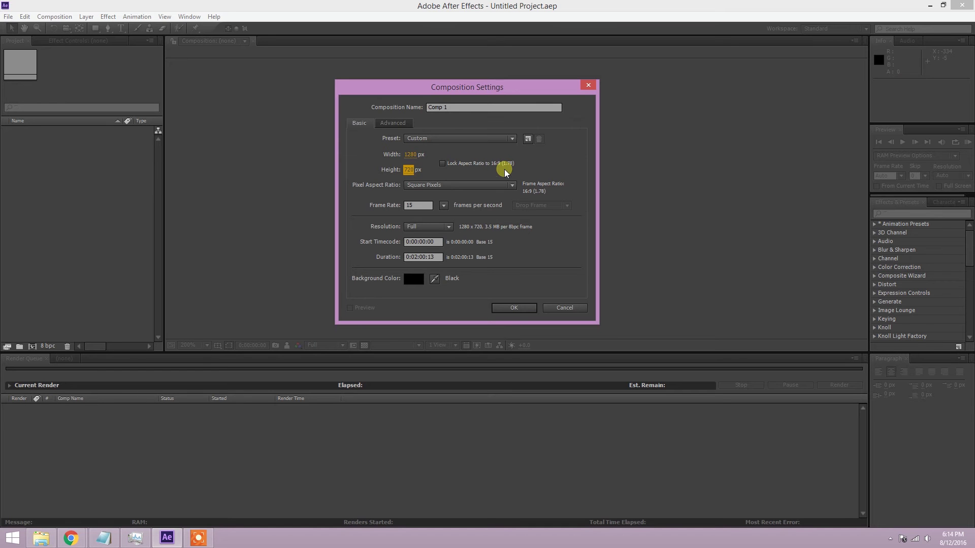
# Step: Lock the aspect ratio to 16:9, try heights of 480 and 1080 px, and create the composition with a height of 720 px
pyautogui.click(412, 171)
pyautogui.click(412, 170)
pyautogui.click(443, 163)
pyautogui.click(409, 169)
pyautogui.write('48')
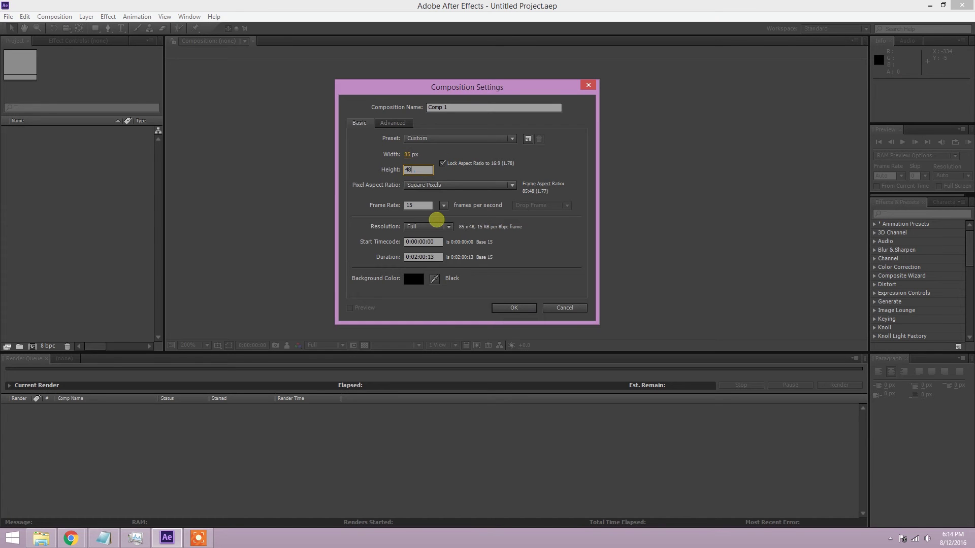
pyautogui.write('01080')
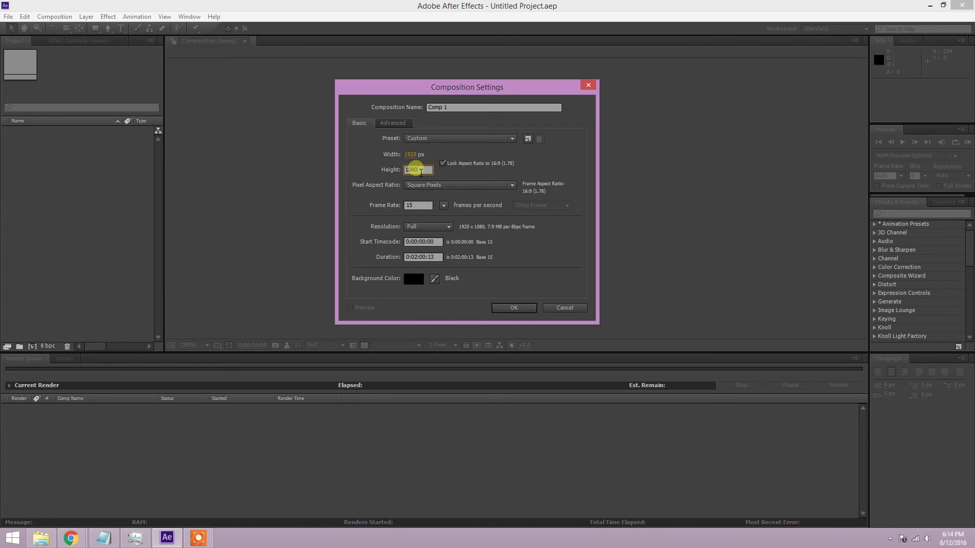
pyautogui.write('720')
pyautogui.press('Return')
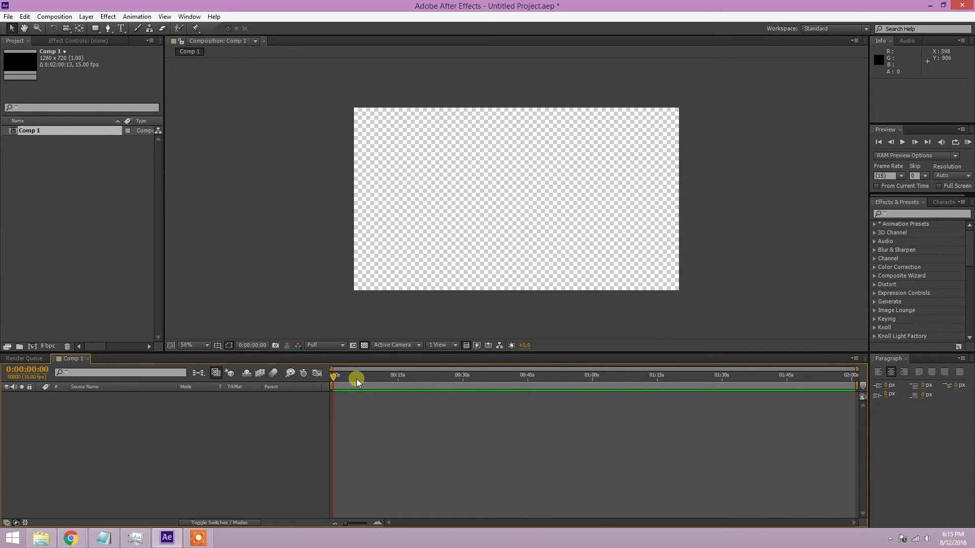
pyautogui.moveTo(331, 378); pyautogui.dragTo(311, 374)
pyautogui.click(185, 16)
pyautogui.moveTo(133, 24)
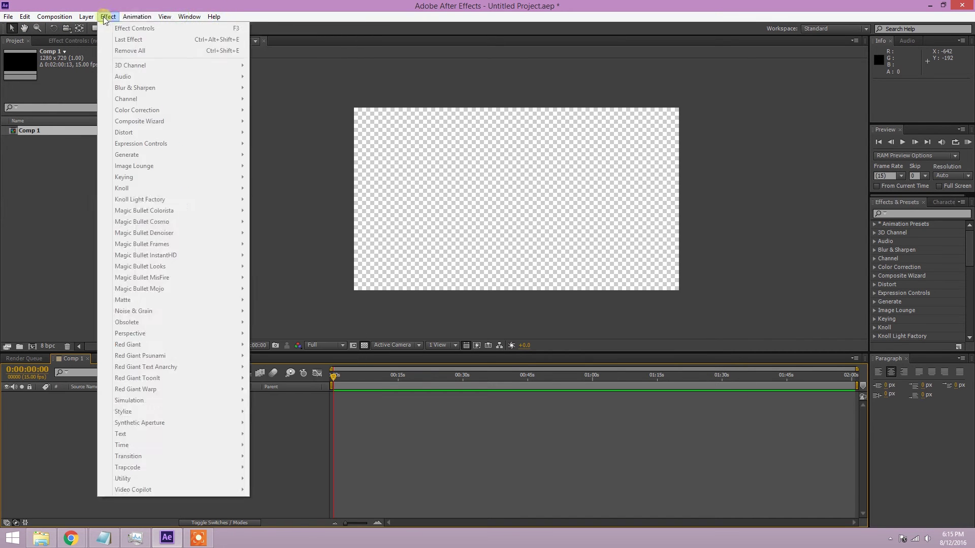
pyautogui.moveTo(103, 18)
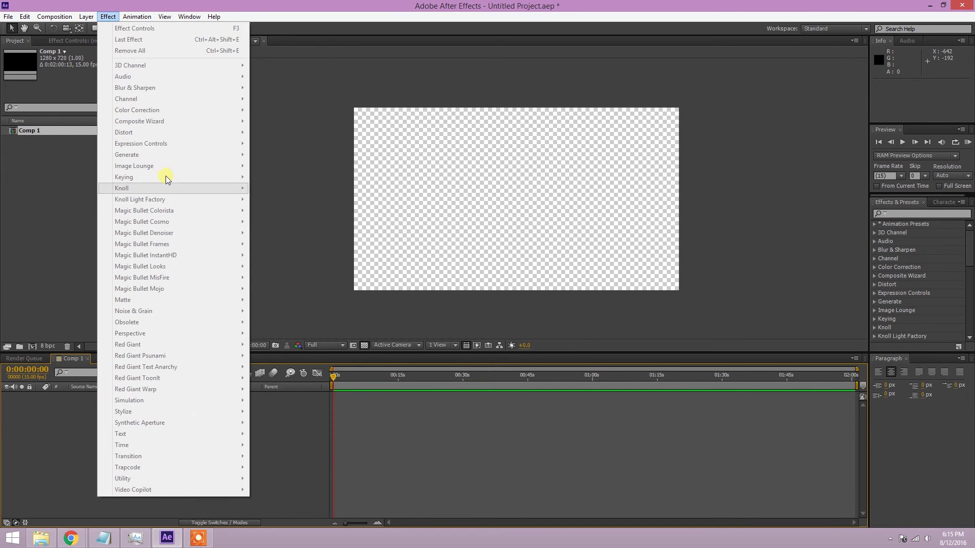
pyautogui.click(901, 202)
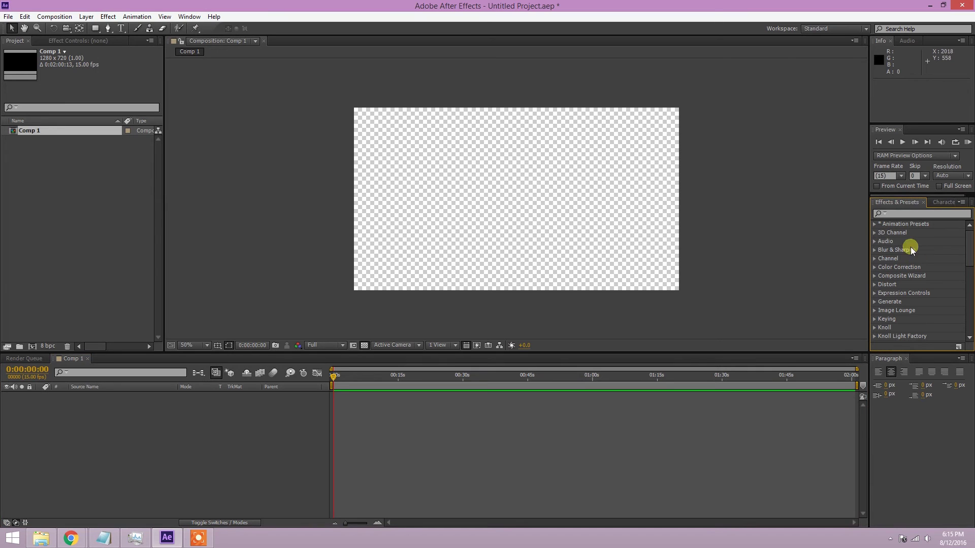
pyautogui.click(905, 213)
pyautogui.click(87, 17)
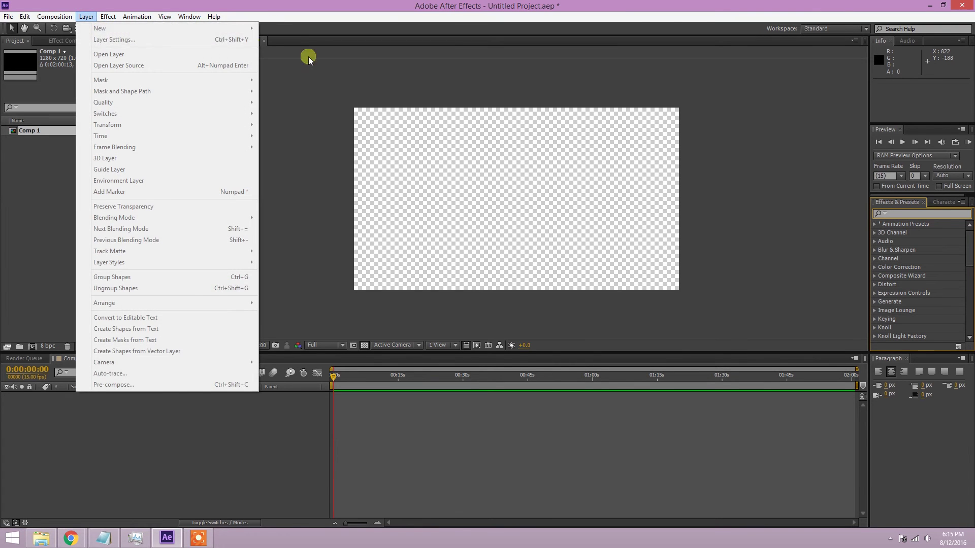
pyautogui.click(55, 16)
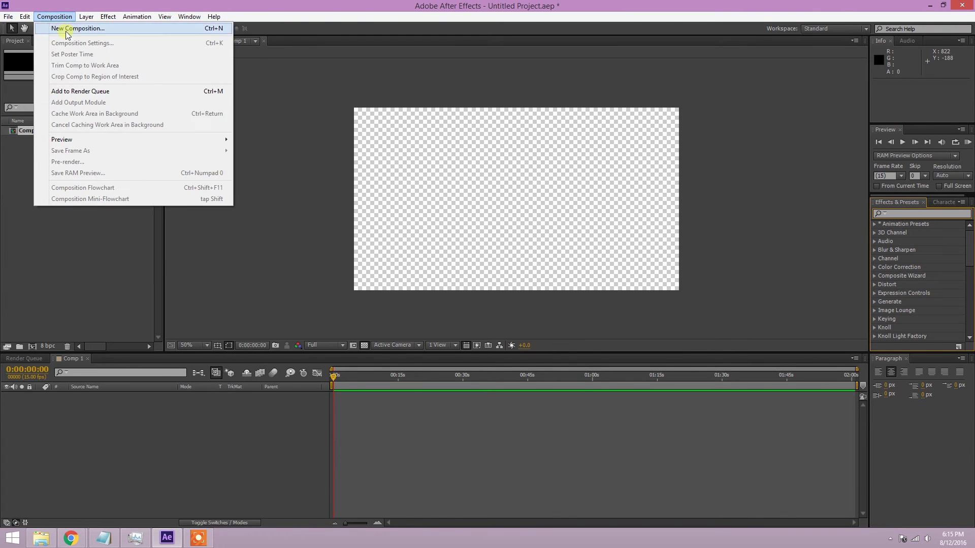
pyautogui.click(74, 91)
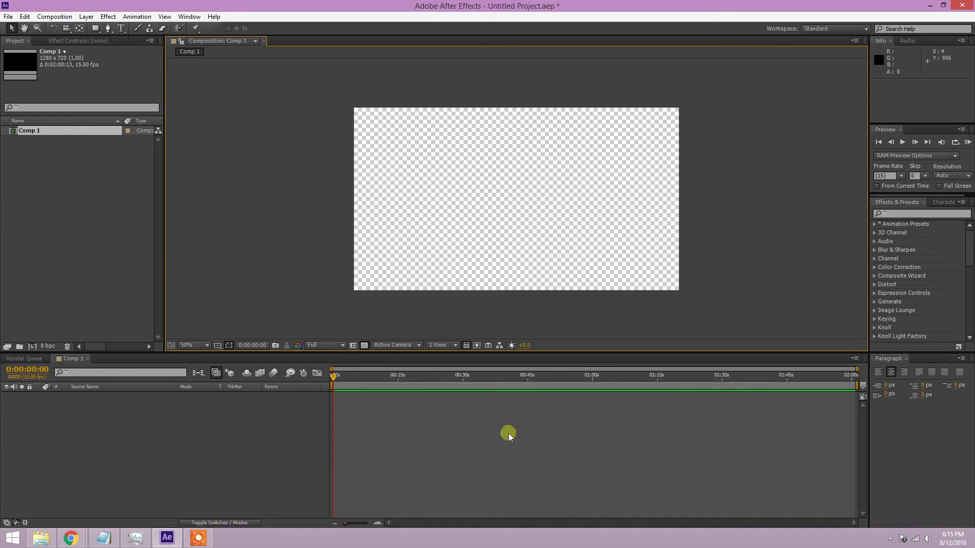
# Step: Select Comp 1 among the project items, look at the effect controls, and return to the project items
pyautogui.click(68, 193)
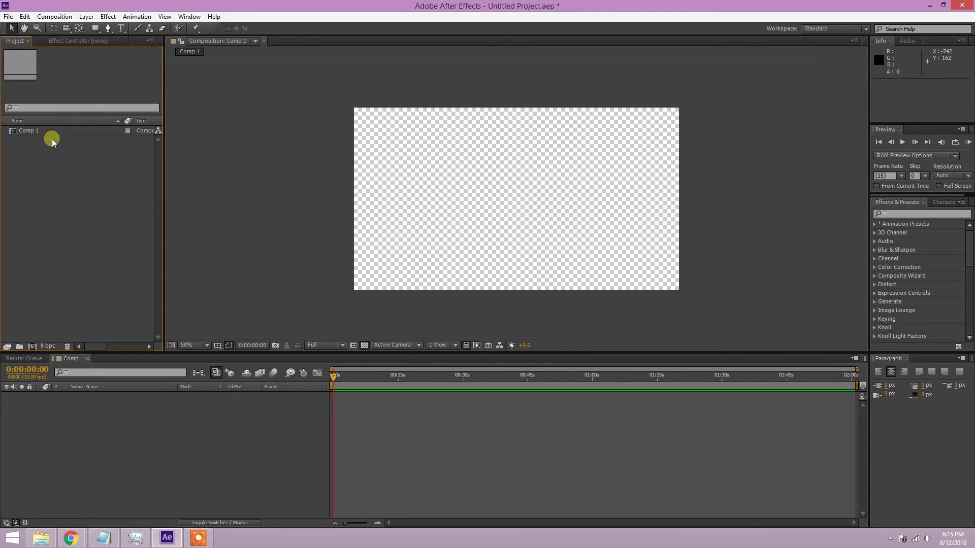
pyautogui.click(31, 131)
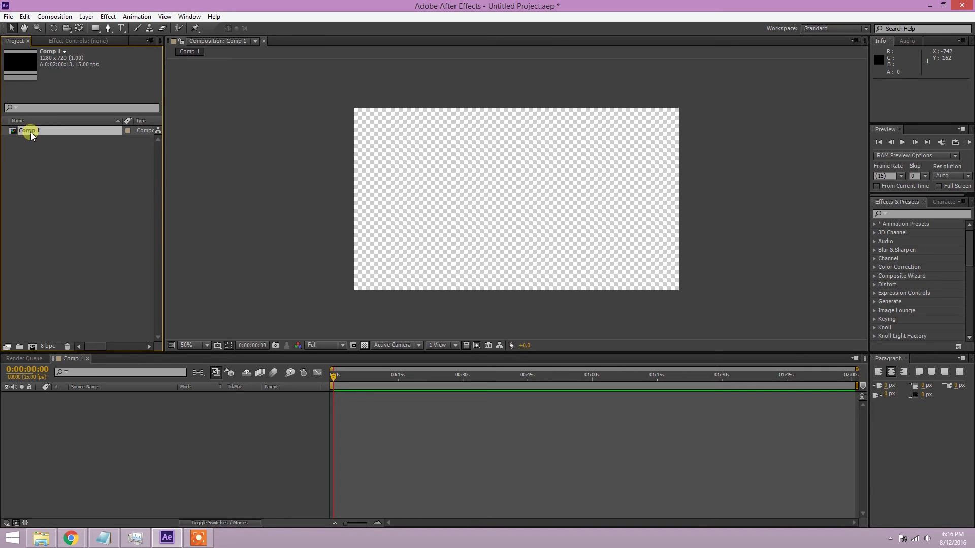
pyautogui.click(59, 138)
pyautogui.click(36, 130)
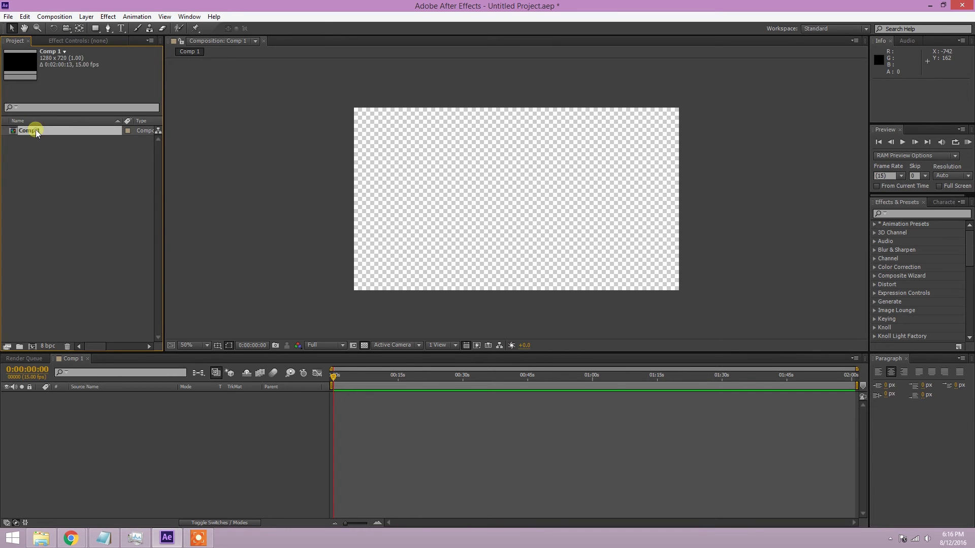
pyautogui.click(59, 38)
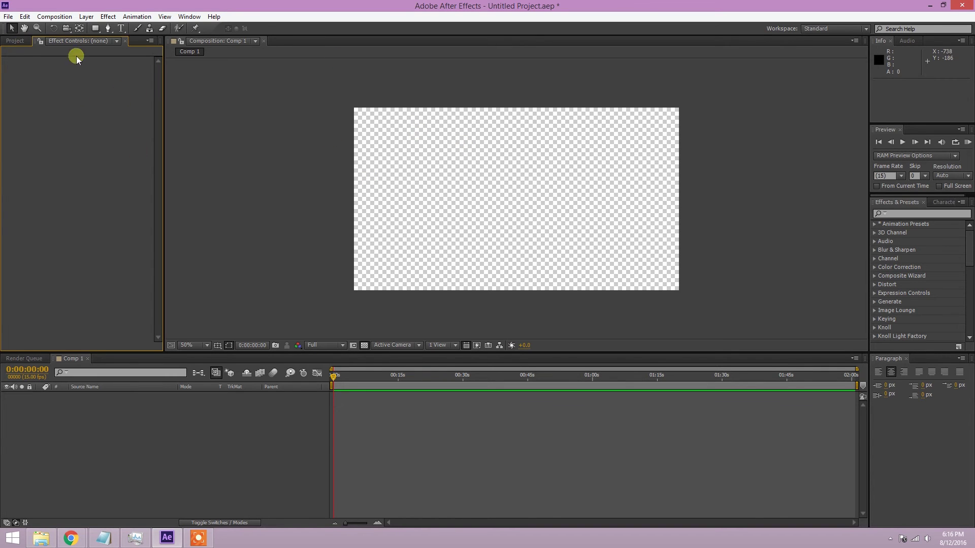
pyautogui.click(16, 41)
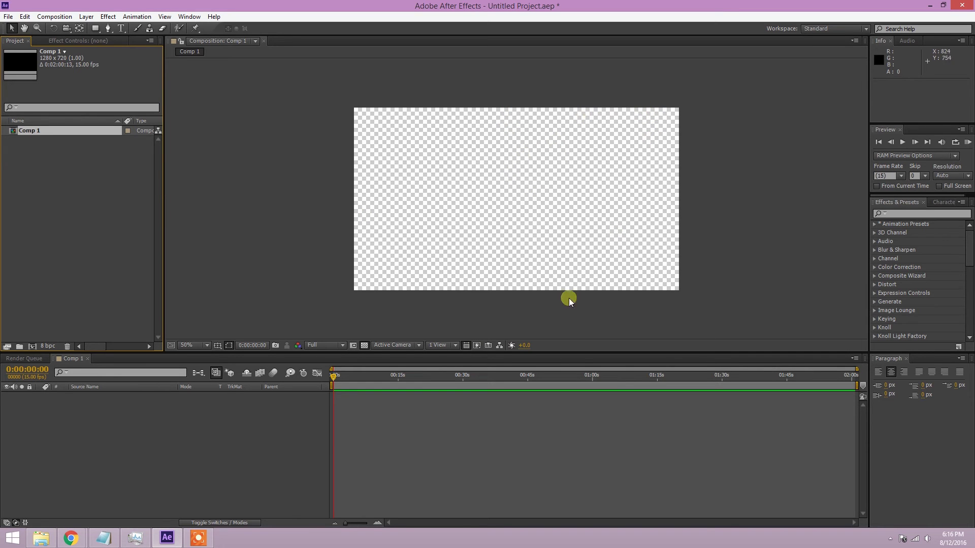
# Step: Switch the transparency grid off and on to compare, leaving Comp 1 displayed with its solid black background
pyautogui.click(365, 346)
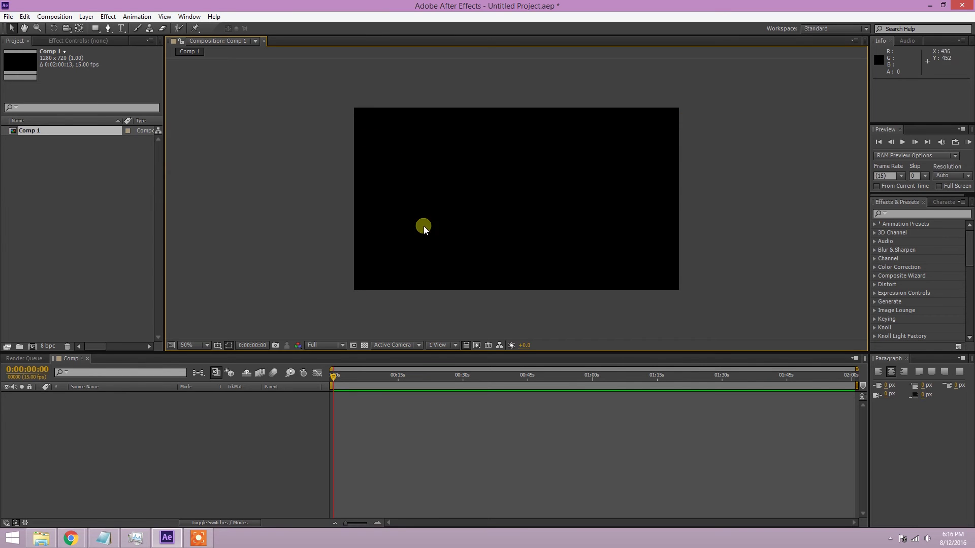
pyautogui.click(365, 345)
pyautogui.click(366, 344)
pyautogui.click(364, 344)
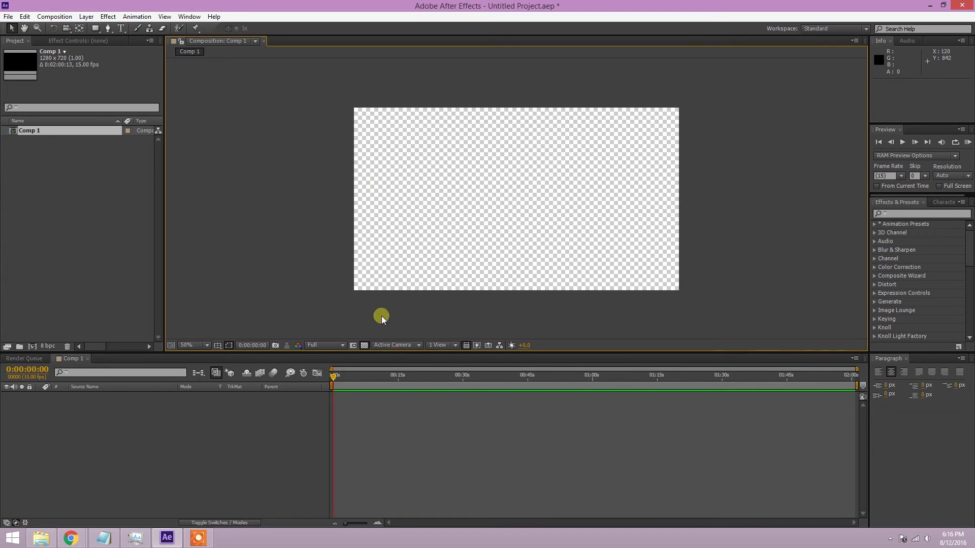
pyautogui.click(364, 345)
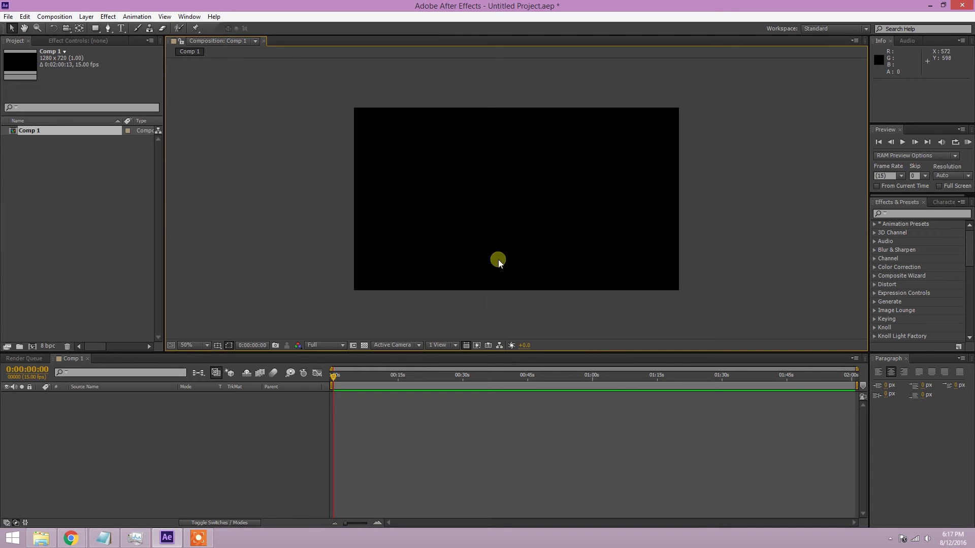
pyautogui.scroll(-2, 488, 233)
pyautogui.scroll(1, 490, 228)
pyautogui.scroll(3, 489, 228)
pyautogui.scroll(-3, 489, 229)
pyautogui.scroll(-2, 489, 228)
pyautogui.scroll(-1, 491, 229)
pyautogui.scroll(1, 491, 230)
pyautogui.scroll(7, 491, 230)
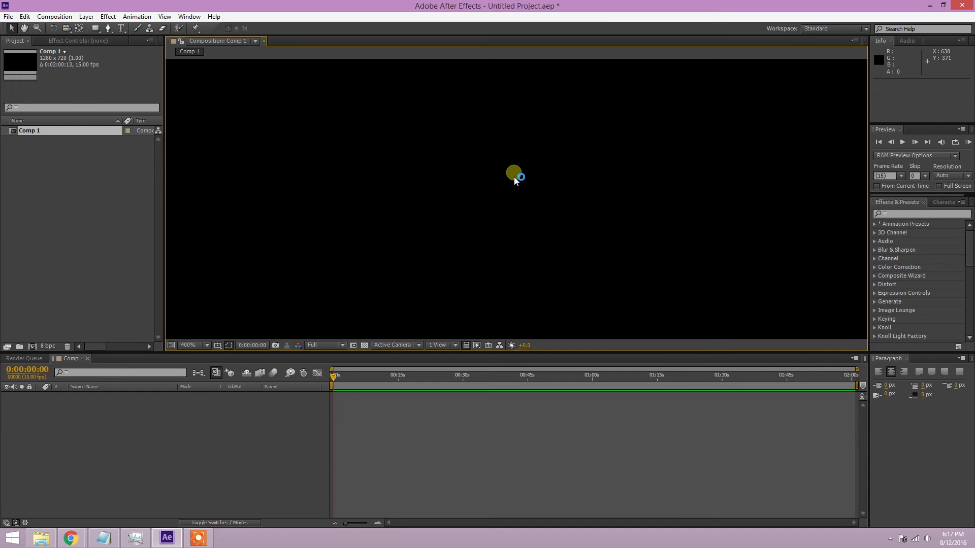
pyautogui.scroll(-6, 514, 177)
pyautogui.scroll(2, 513, 180)
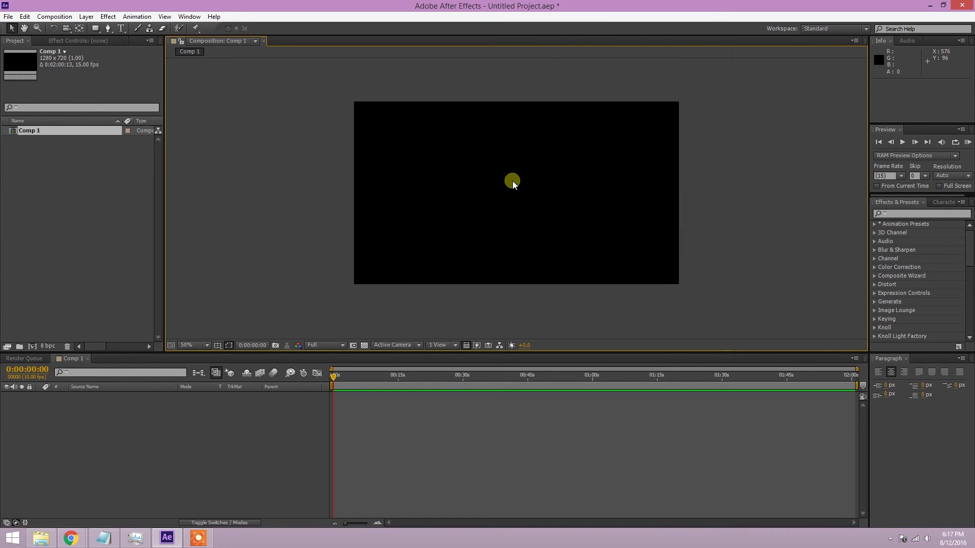
# Step: View the composition at 100% and 33.3% magnification, and return it to 50%
pyautogui.click(340, 345)
pyautogui.click(287, 302)
pyautogui.click(193, 344)
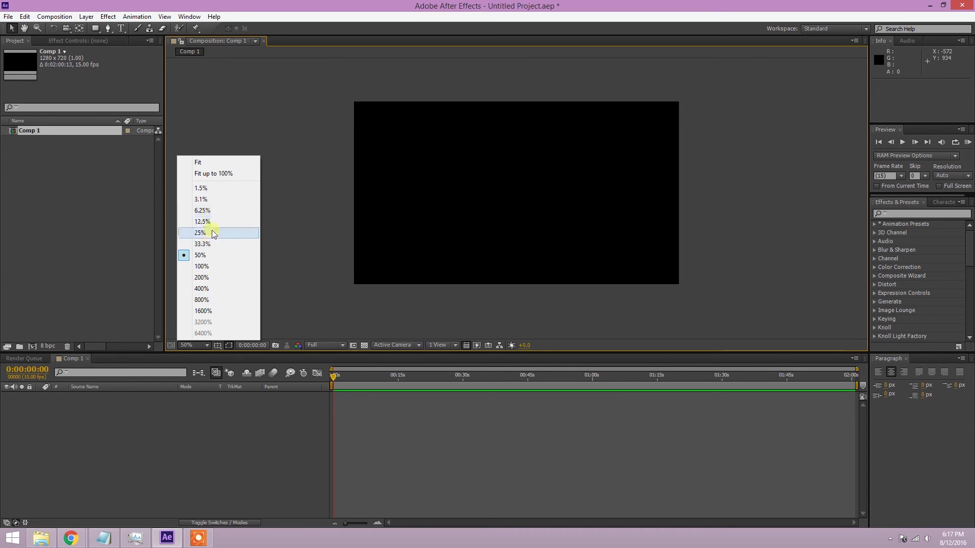
pyautogui.click(213, 268)
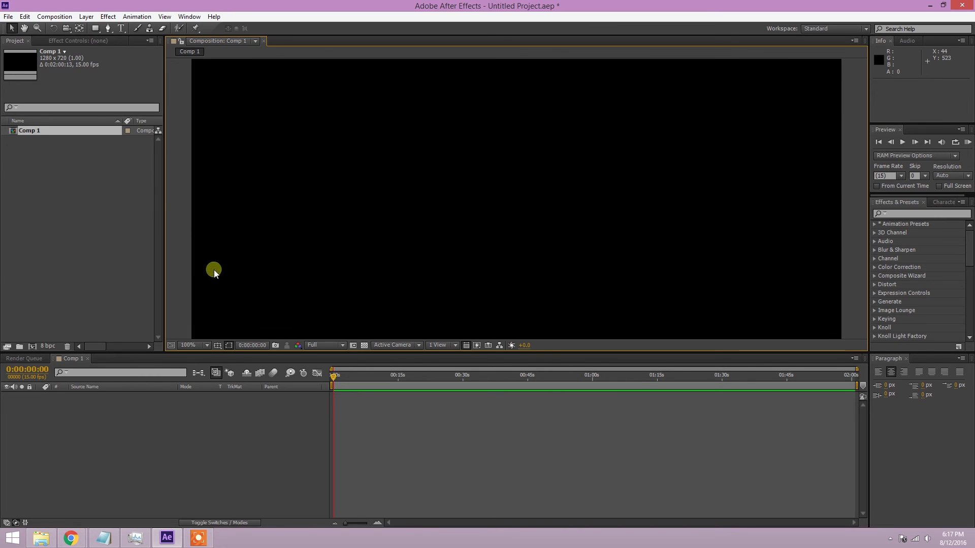
pyautogui.click(205, 344)
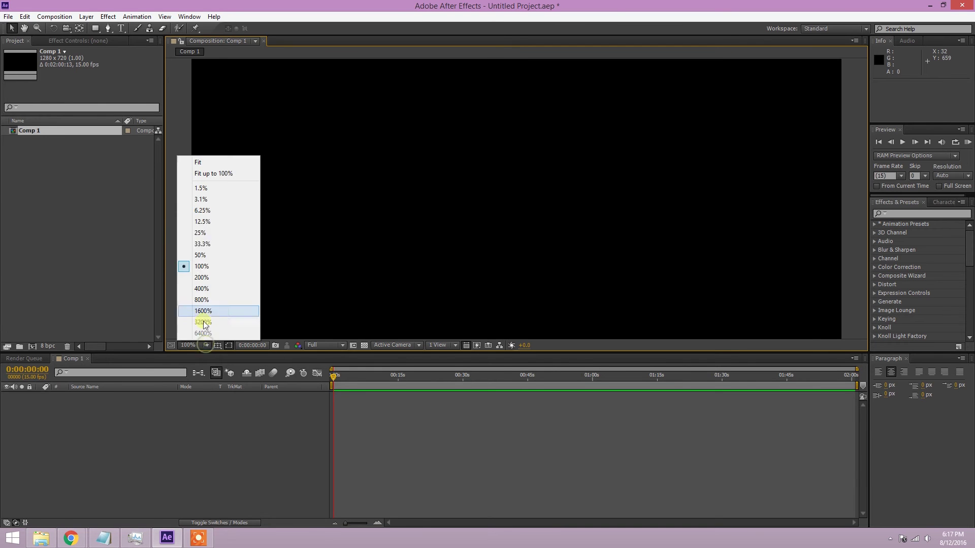
pyautogui.click(206, 246)
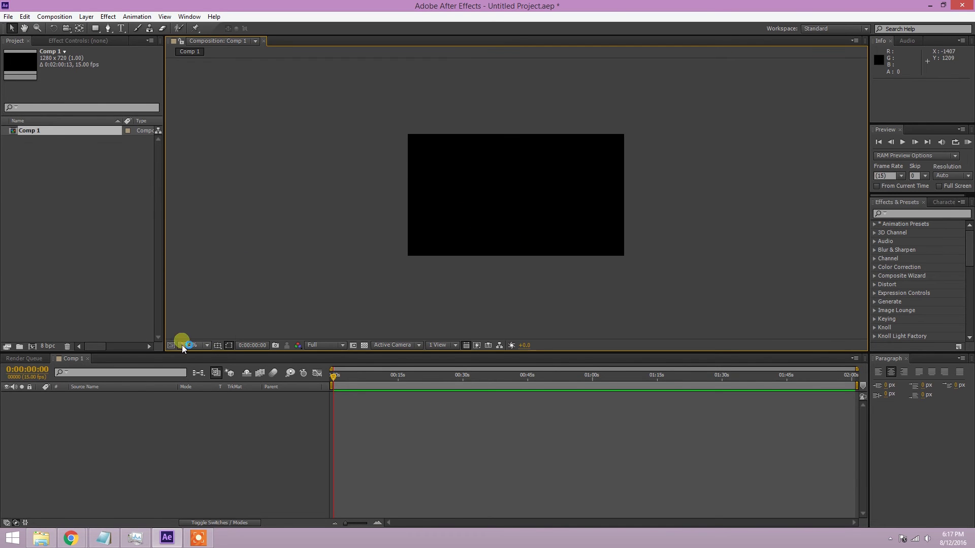
pyautogui.click(187, 345)
pyautogui.click(201, 255)
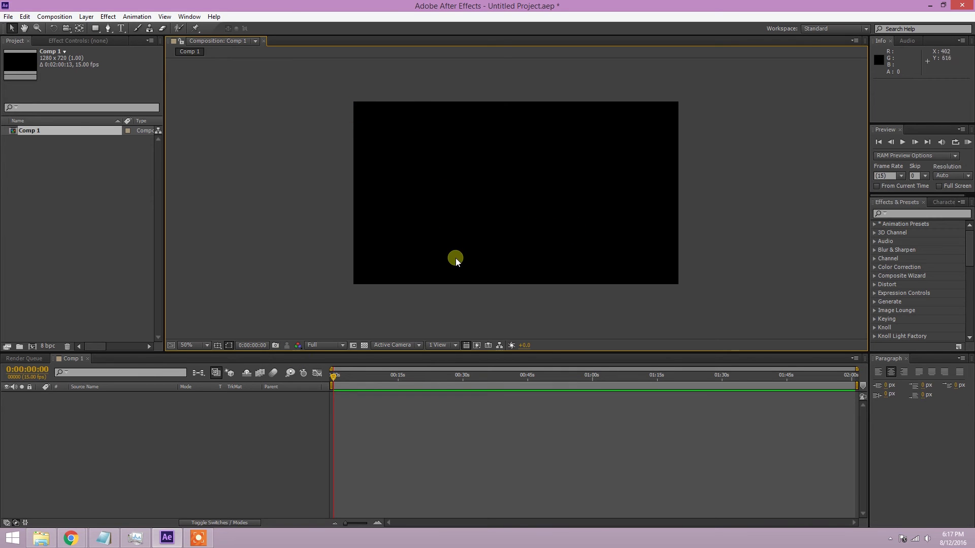
# Step: View the composition at 100% and back at 50%, and try Quarter preview resolution before returning to Full
pyautogui.press('.')
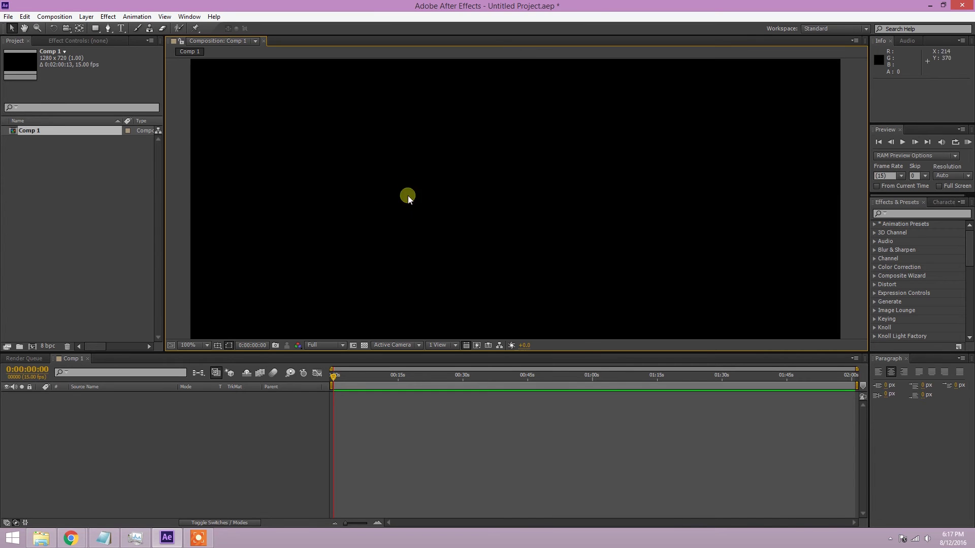
pyautogui.press(',')
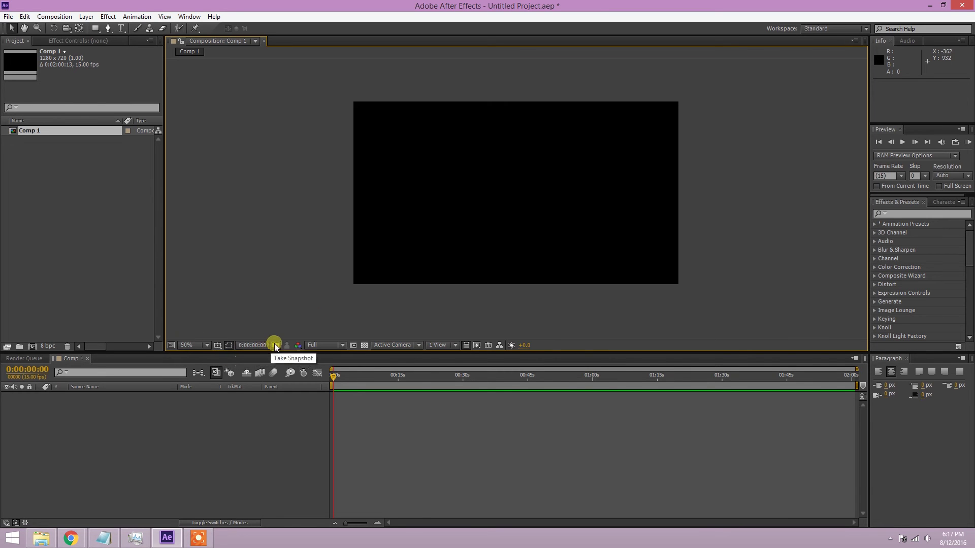
pyautogui.click(330, 345)
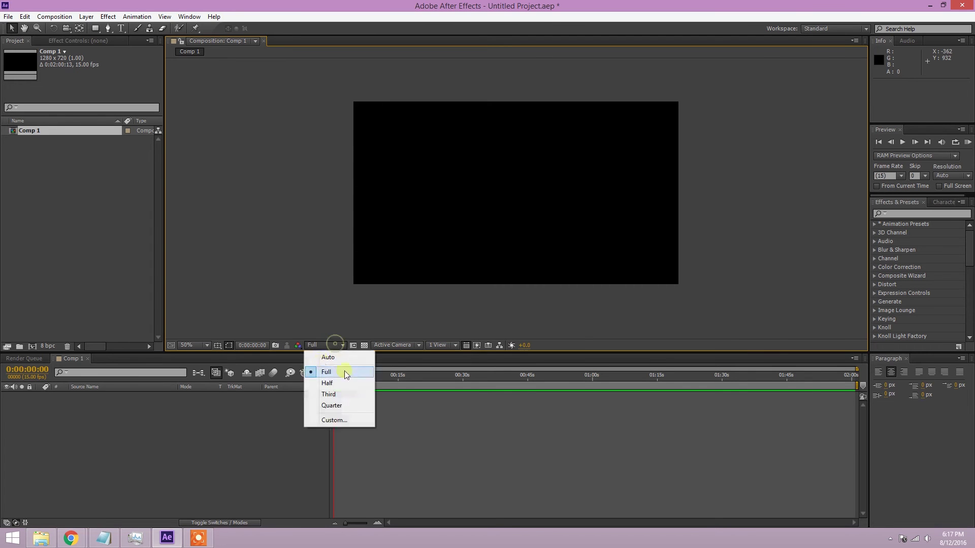
pyautogui.click(337, 405)
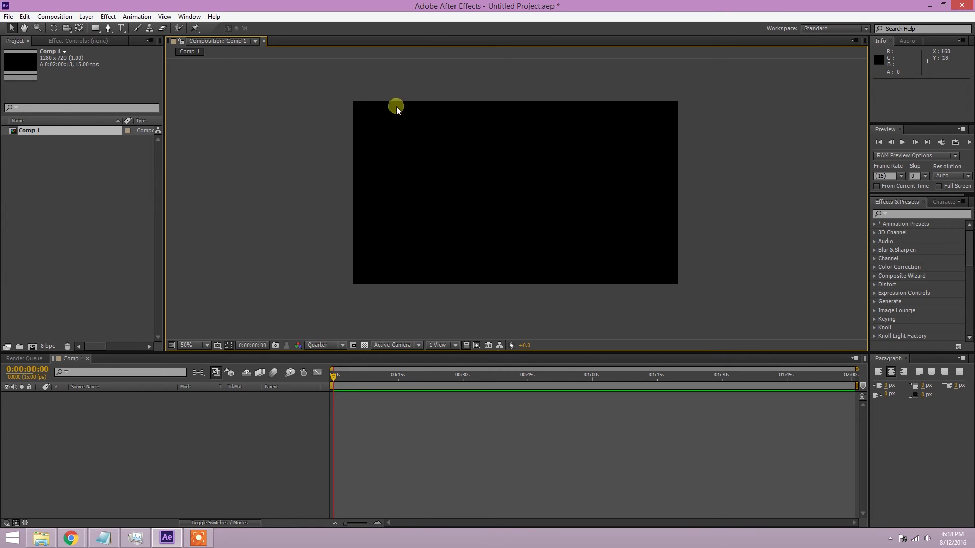
pyautogui.click(324, 345)
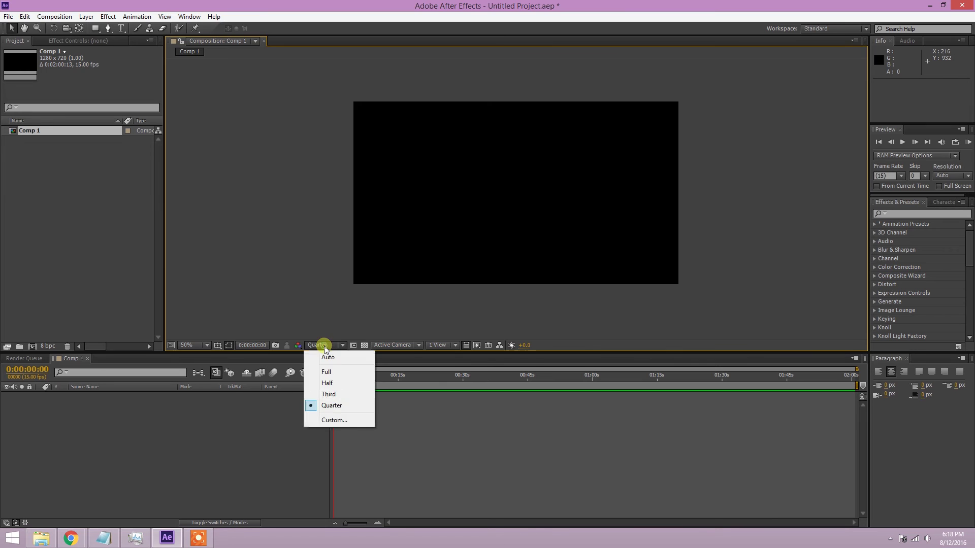
pyautogui.click(342, 372)
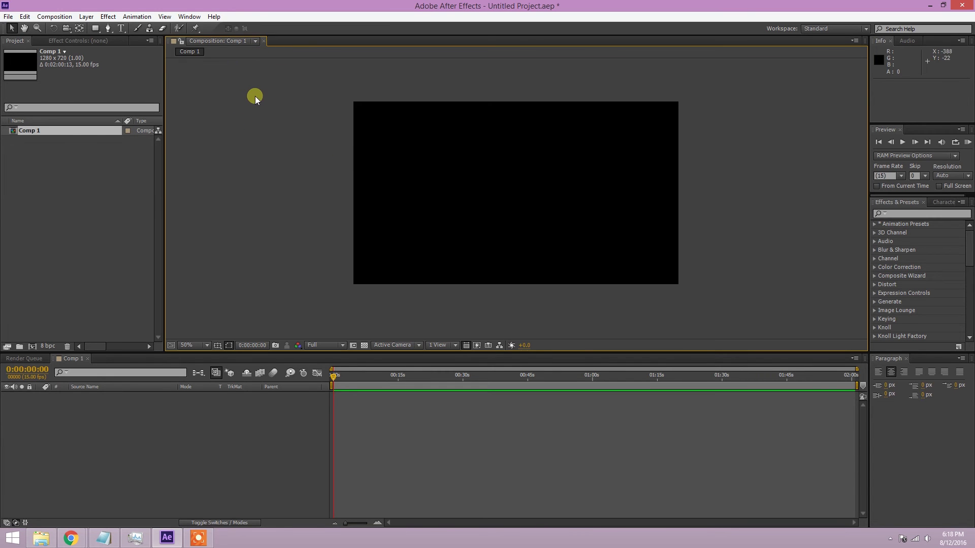
# Step: Close the composition view and reopen Comp 1 from the project items
pyautogui.click(263, 40)
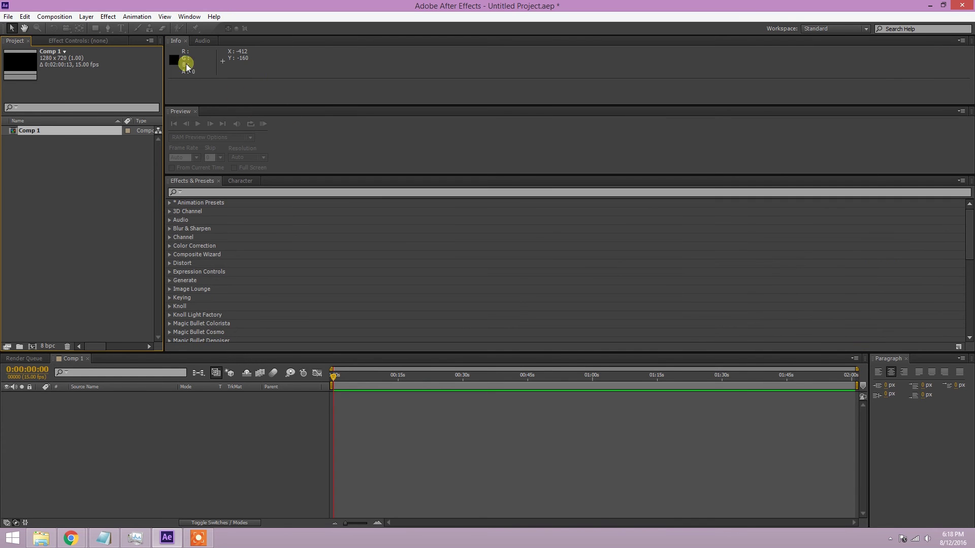
pyautogui.doubleClick(102, 130)
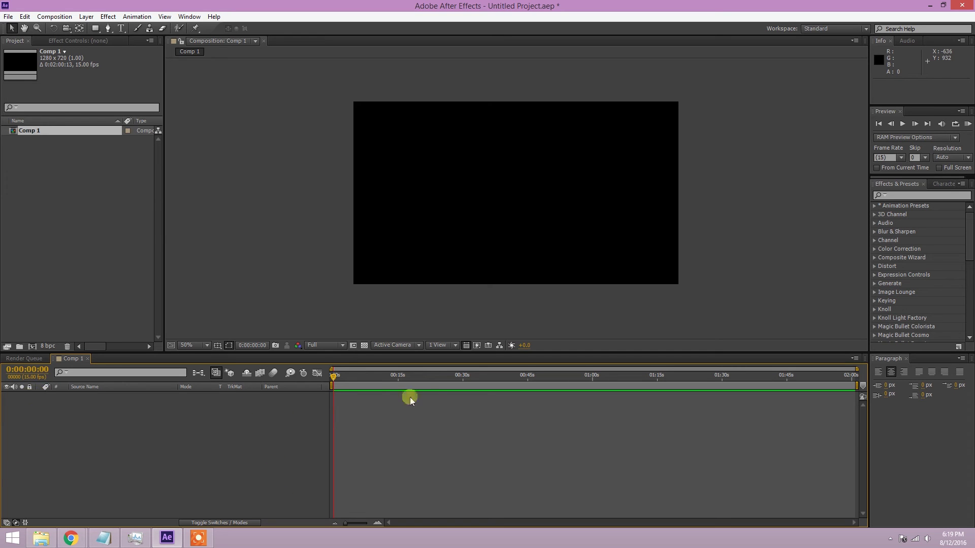
# Step: Scrub the current time indicator along the Comp 1 timeline and return it to the start
pyautogui.click(334, 373)
pyautogui.moveTo(343, 376); pyautogui.dragTo(43, 384)
pyautogui.click(365, 396)
pyautogui.moveTo(333, 376); pyautogui.dragTo(376, 376)
pyautogui.moveTo(504, 374); pyautogui.dragTo(336, 385)
# Step: Try ending the work area at 0:00:29:12 and narrowing the time navigator to 0:00:01:05, restoring each to the full composition duration
pyautogui.moveTo(856, 385)
pyautogui.mouseDown()
pyautogui.moveTo(461, 385)
pyautogui.moveTo(870, 391)
pyautogui.moveTo(596, 396)
pyautogui.moveTo(463, 386)
pyautogui.mouseUp()
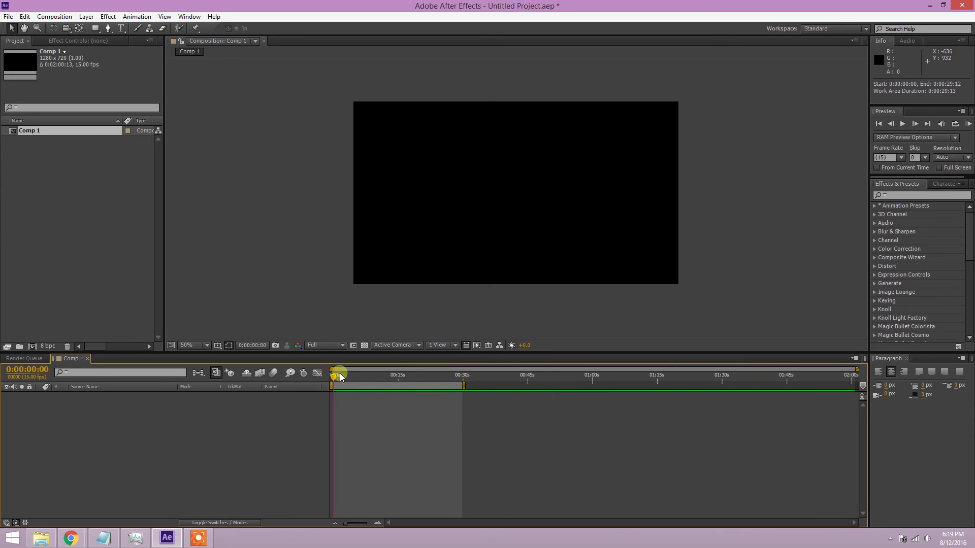
pyautogui.moveTo(460, 382)
pyautogui.mouseDown()
pyautogui.moveTo(786, 388)
pyautogui.moveTo(857, 371)
pyautogui.mouseUp()
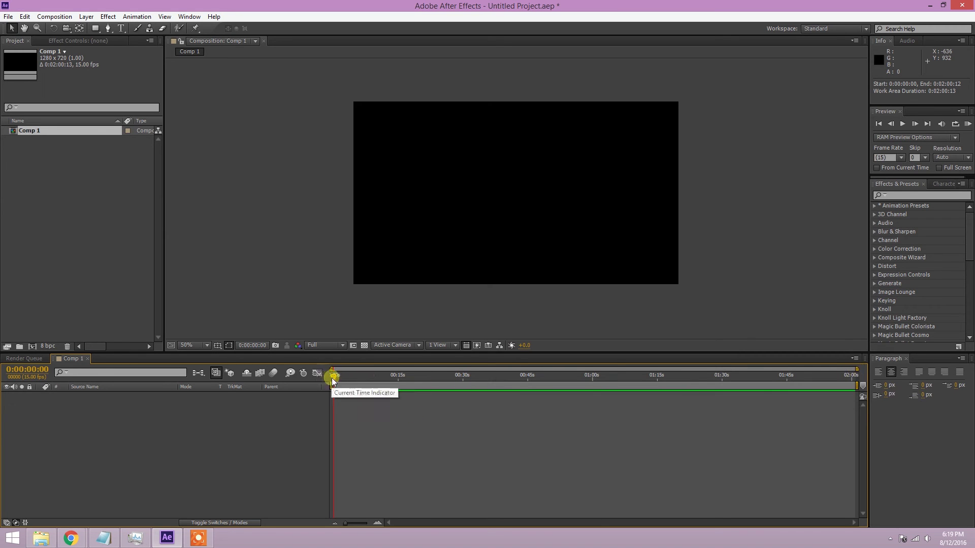
pyautogui.moveTo(332, 379); pyautogui.dragTo(336, 378)
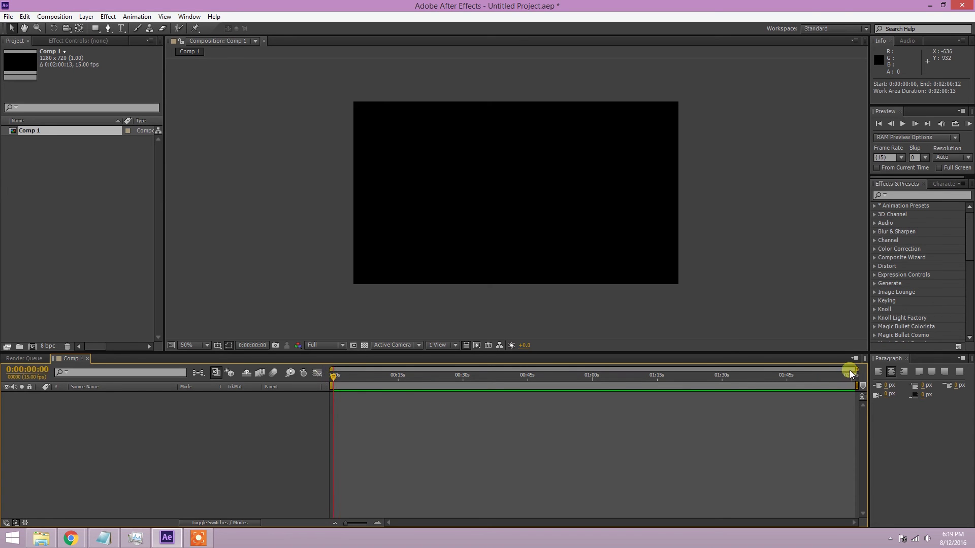
pyautogui.moveTo(857, 369); pyautogui.dragTo(341, 371)
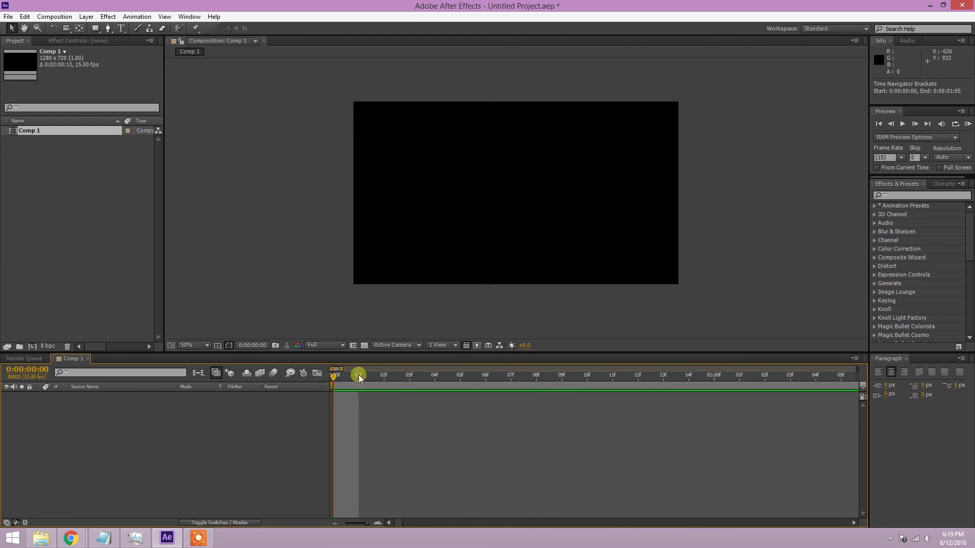
pyautogui.moveTo(340, 370); pyautogui.dragTo(805, 352)
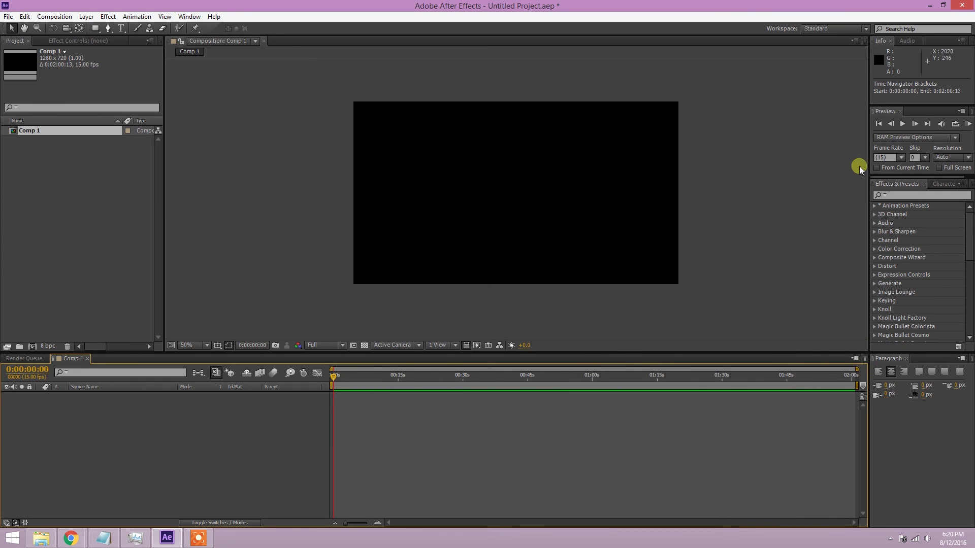
# Step: Set the RAM preview frame rate to 30 and bring the current time indicator to the start of the timeline
pyautogui.click(901, 157)
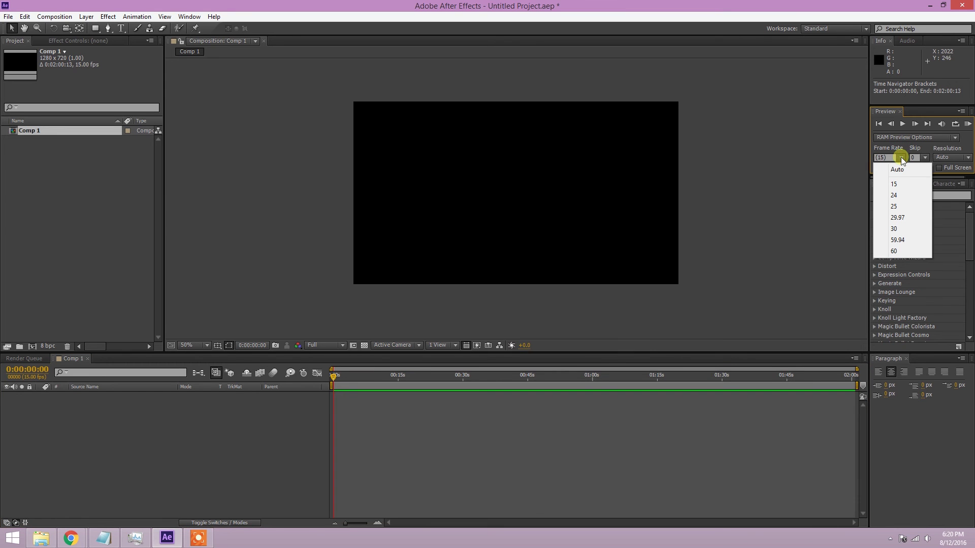
pyautogui.click(901, 157)
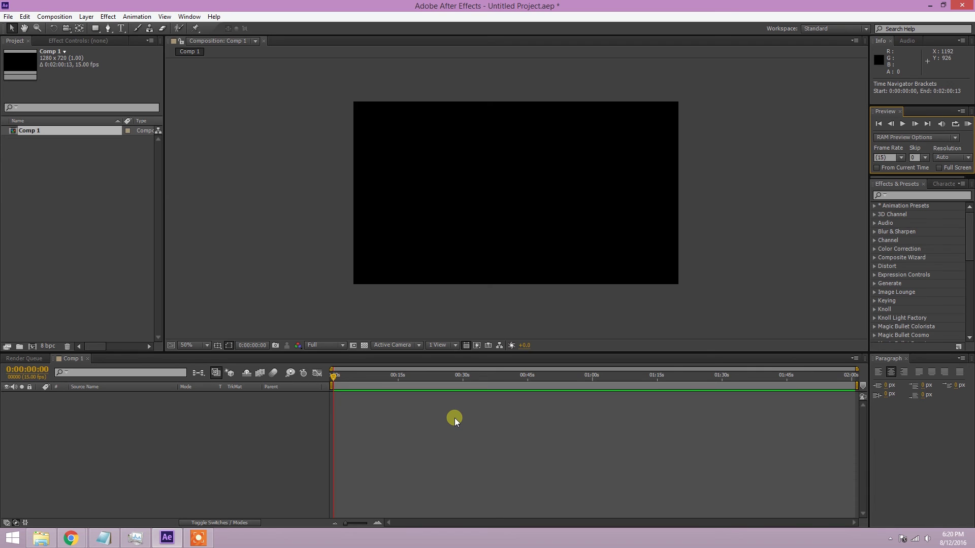
pyautogui.click(899, 157)
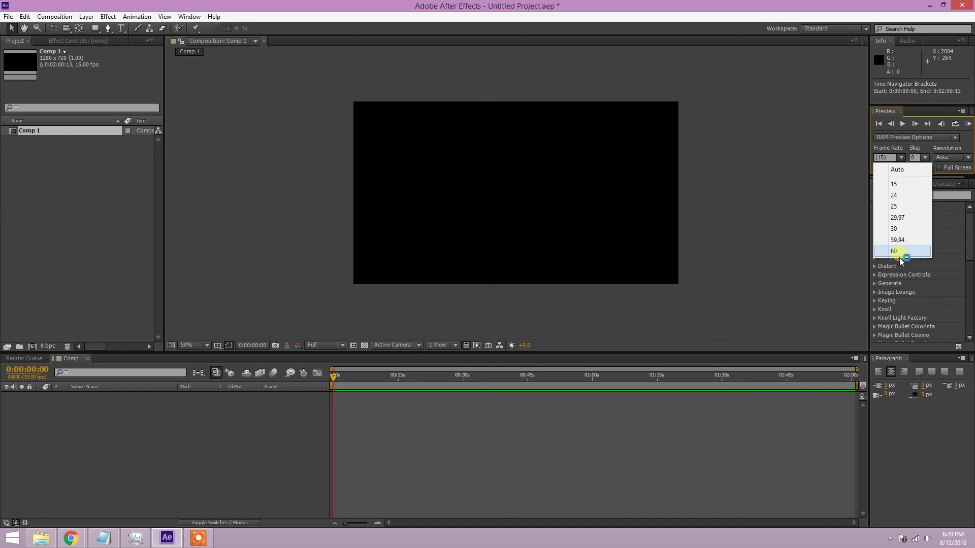
pyautogui.click(899, 229)
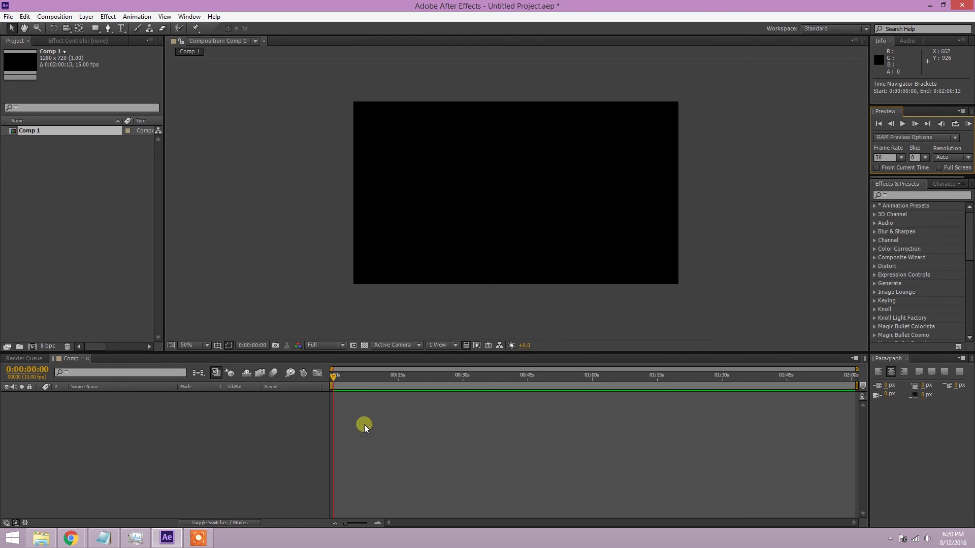
pyautogui.moveTo(334, 375); pyautogui.dragTo(306, 383)
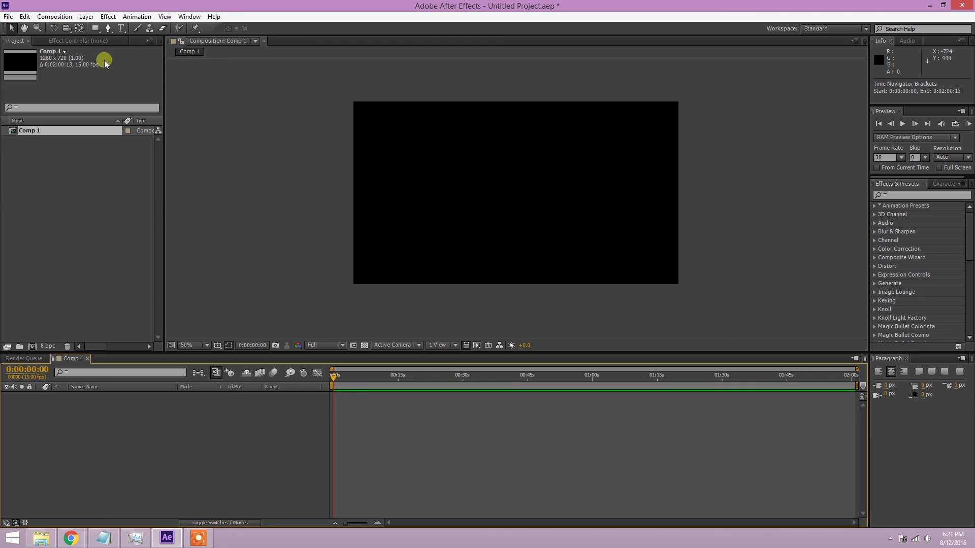
pyautogui.click(86, 16)
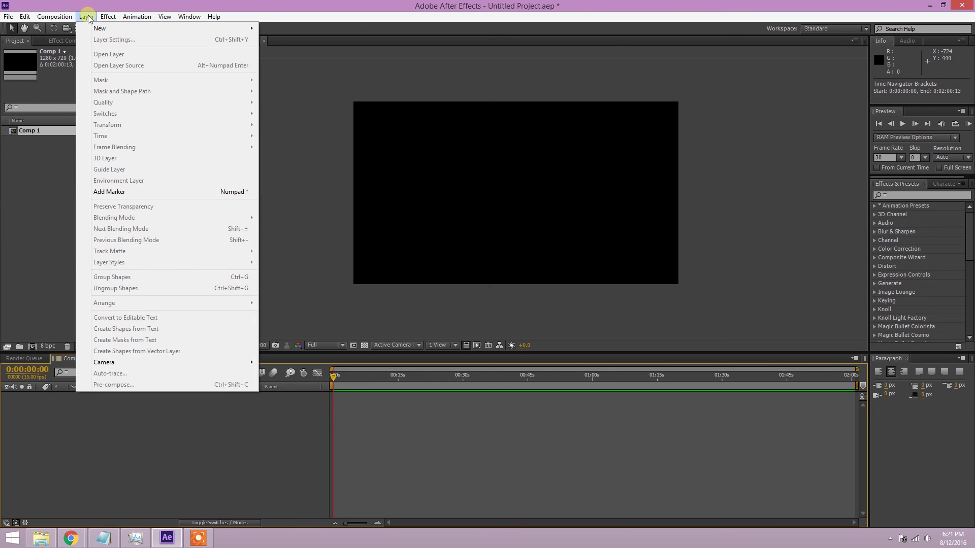
pyautogui.press('Escape')
pyautogui.click(86, 224)
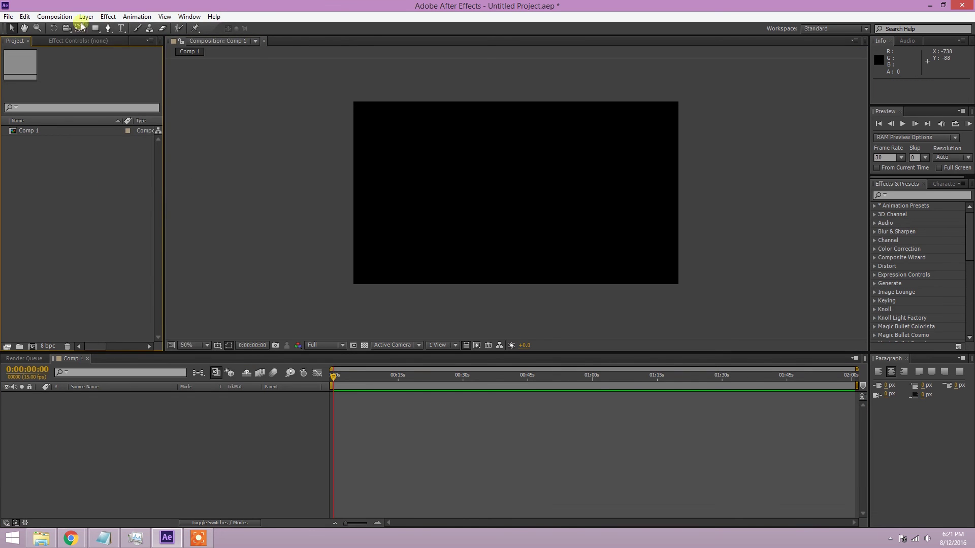
pyautogui.click(87, 16)
pyautogui.click(300, 72)
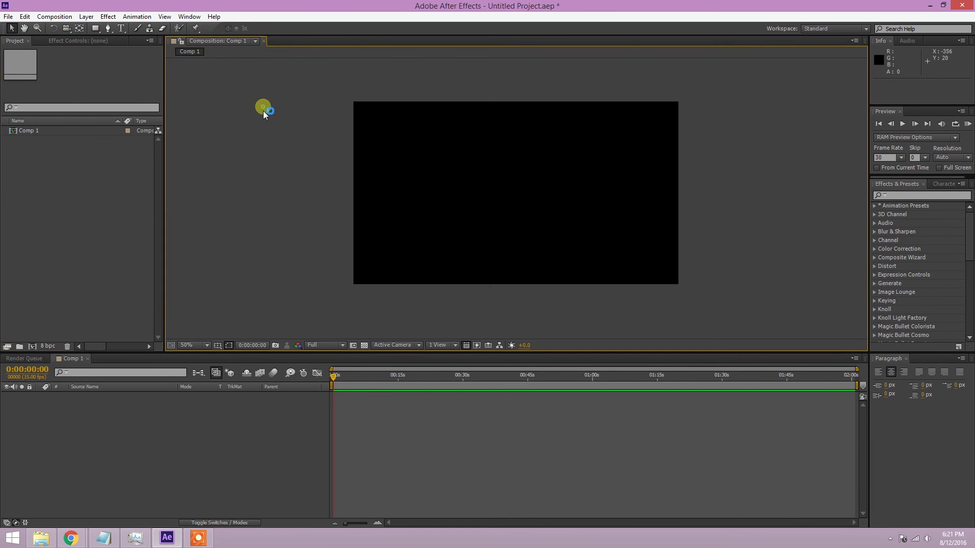
# Step: Create a new bright blue solid layer at composition size, 1280 x 720 px
pyautogui.click(86, 16)
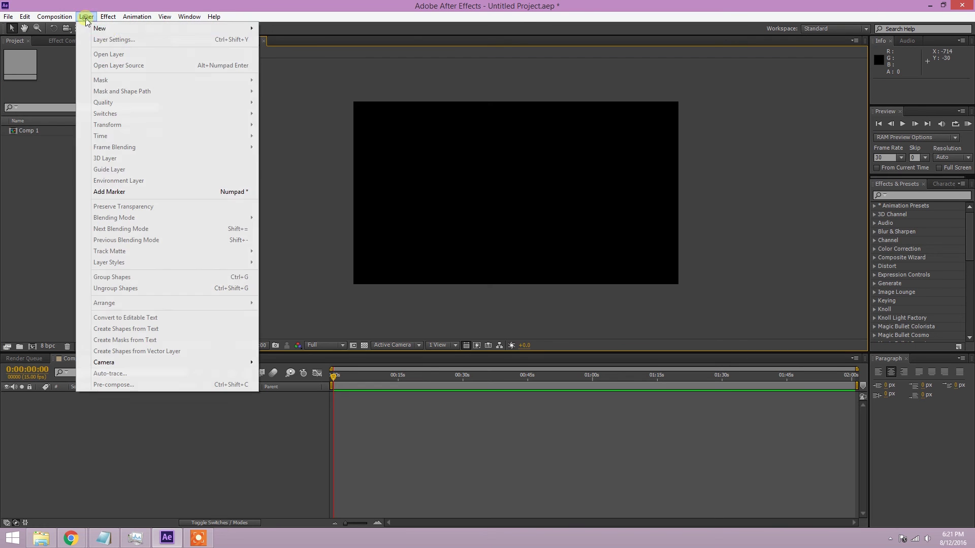
pyautogui.moveTo(109, 29)
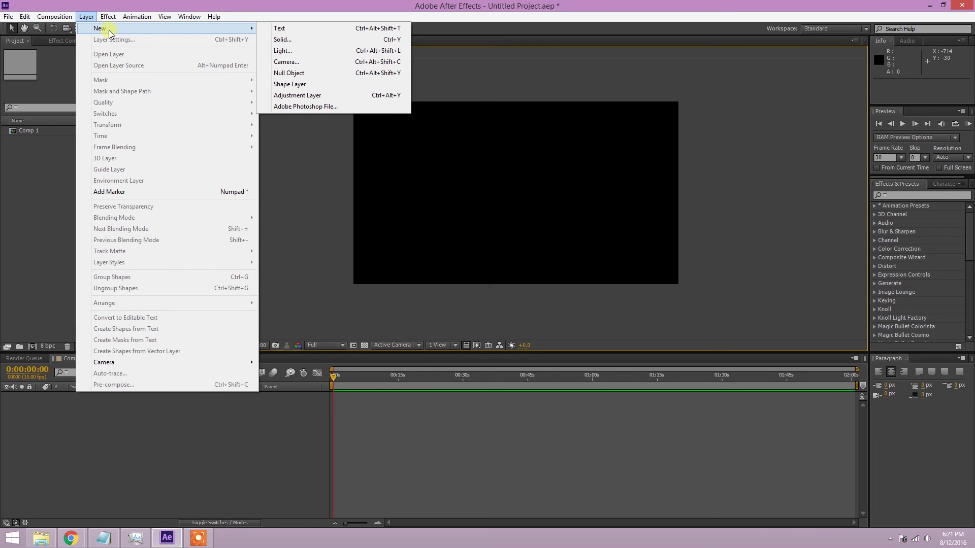
pyautogui.click(334, 41)
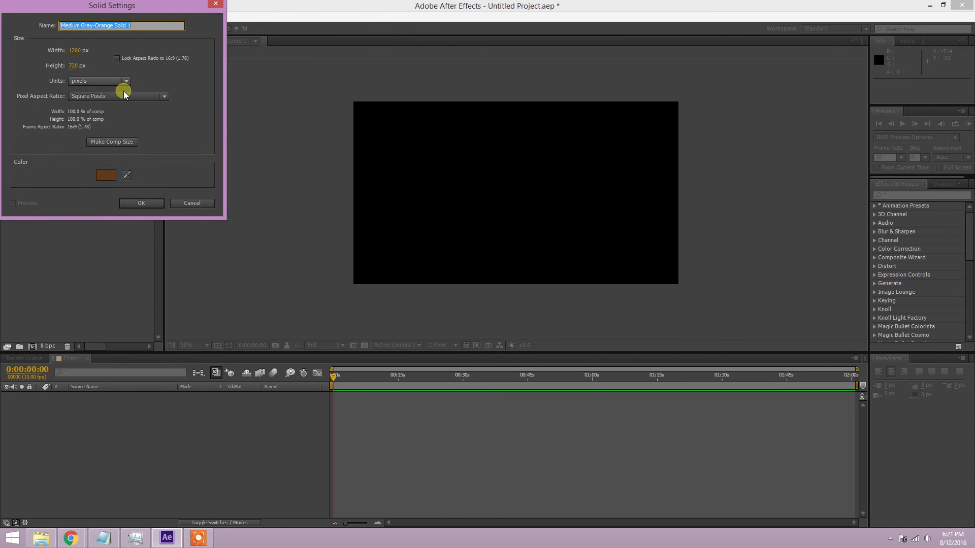
pyautogui.click(108, 178)
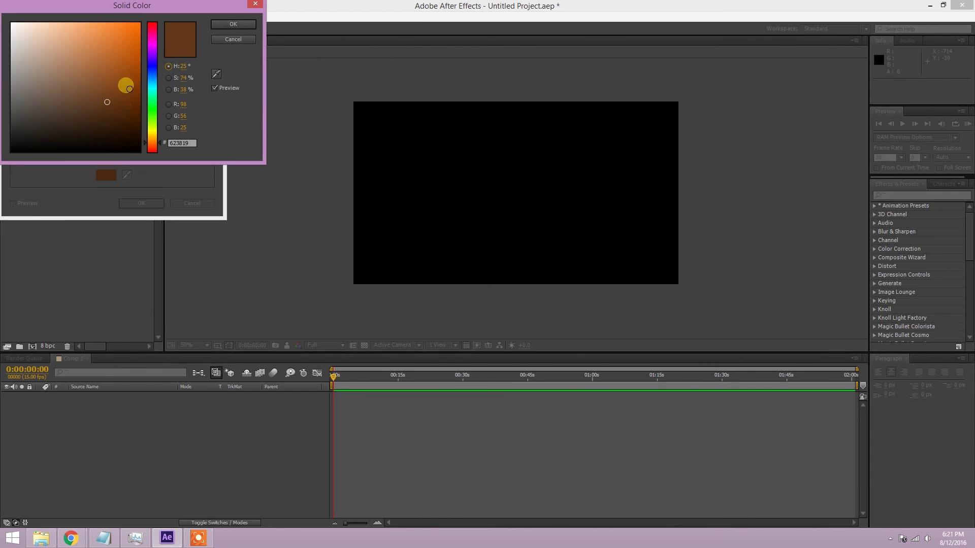
pyautogui.click(158, 68)
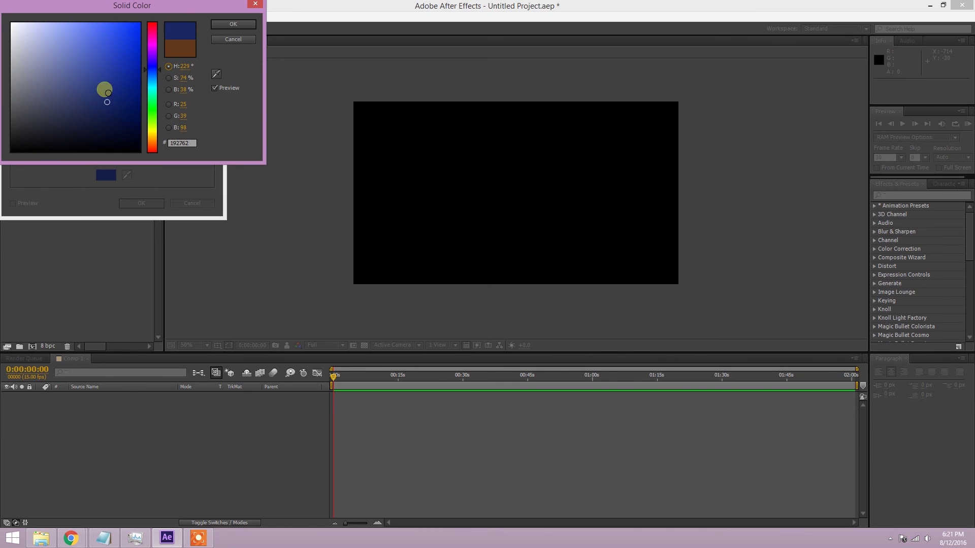
pyautogui.click(116, 39)
pyautogui.click(229, 24)
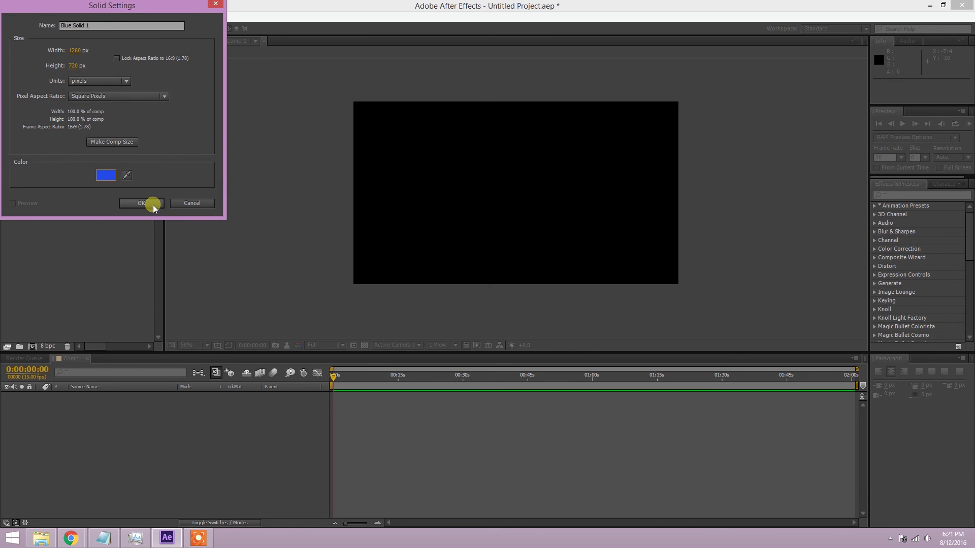
pyautogui.click(103, 138)
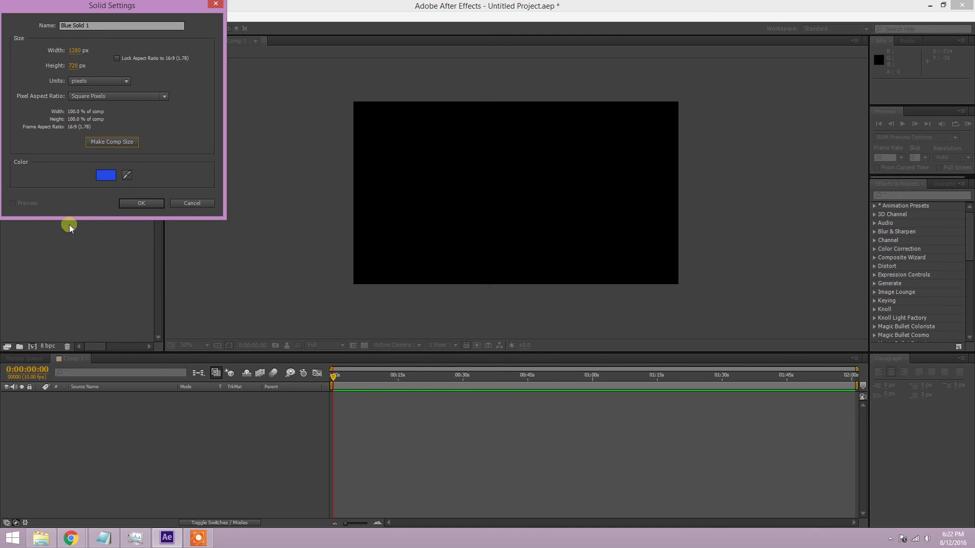
pyautogui.click(139, 206)
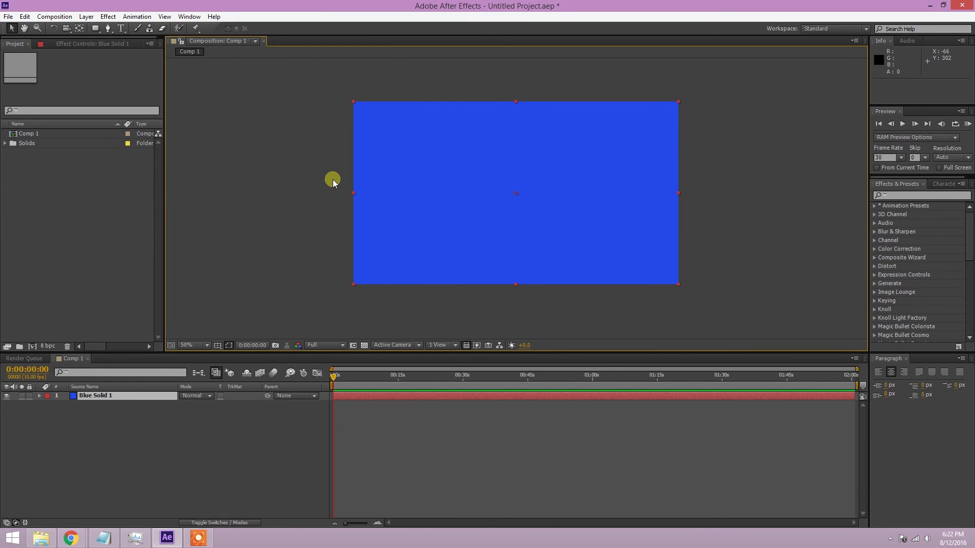
# Step: Deselect and reselect the blue solid layer, and switch its visibility off and back on
pyautogui.click(288, 155)
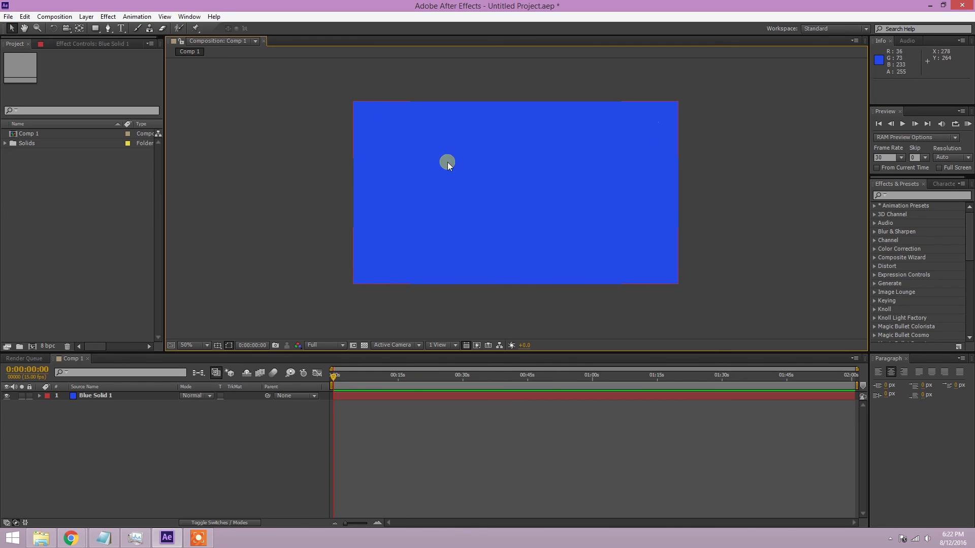
pyautogui.click(104, 399)
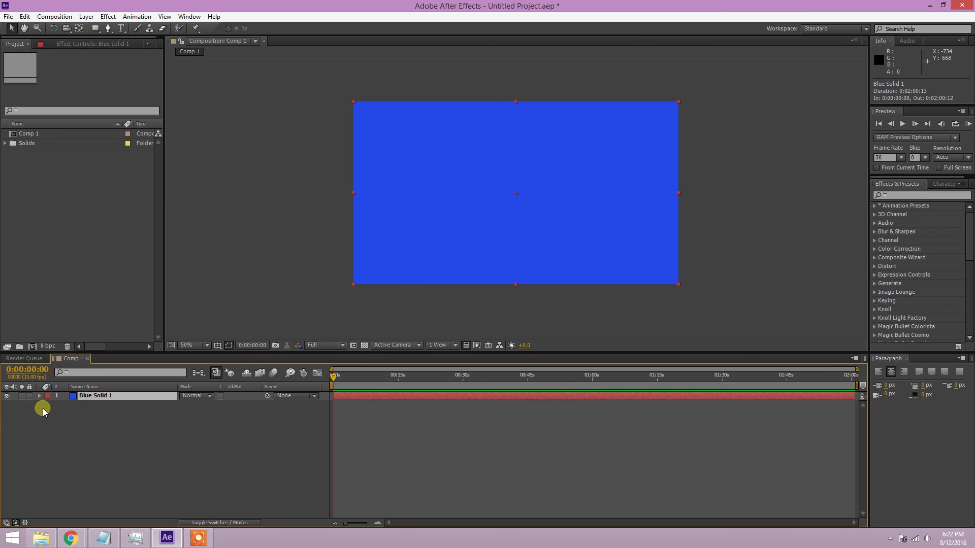
pyautogui.click(7, 396)
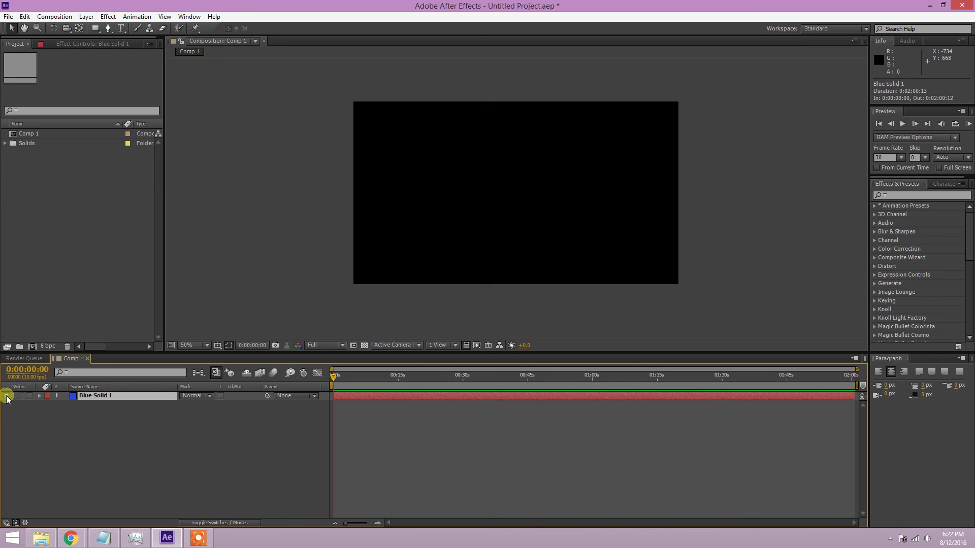
pyautogui.click(7, 395)
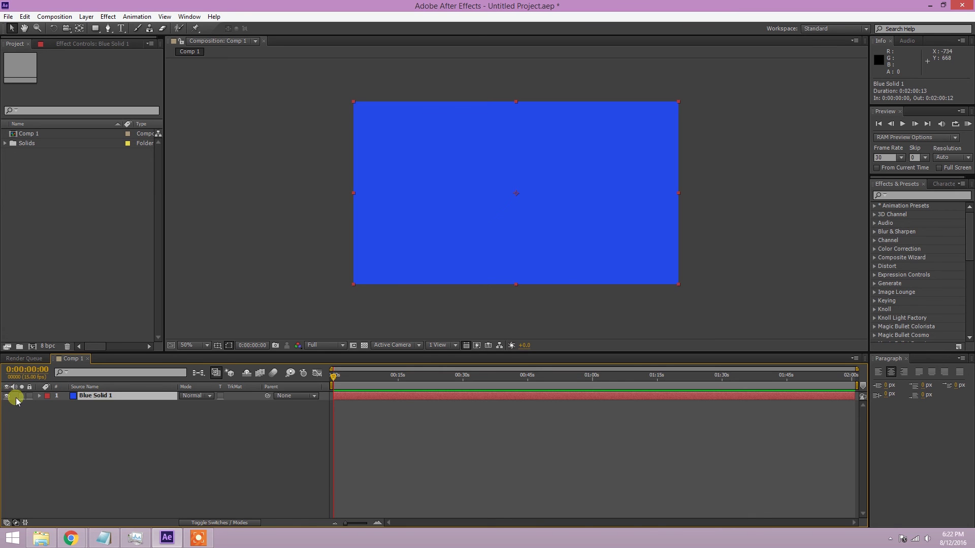
# Step: Look through the label colors available for the blue solid layer, leaving its label as Red
pyautogui.click(49, 396)
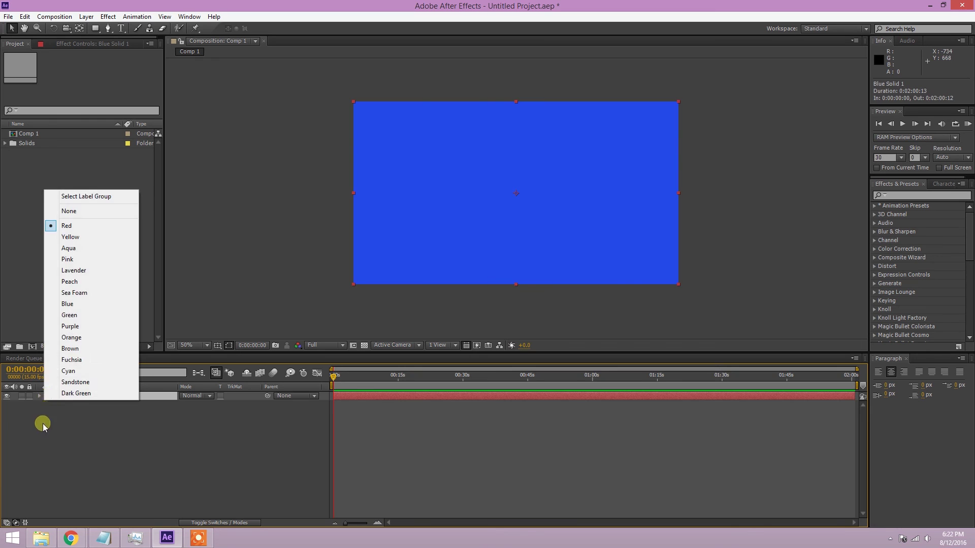
pyautogui.click(46, 409)
pyautogui.click(371, 217)
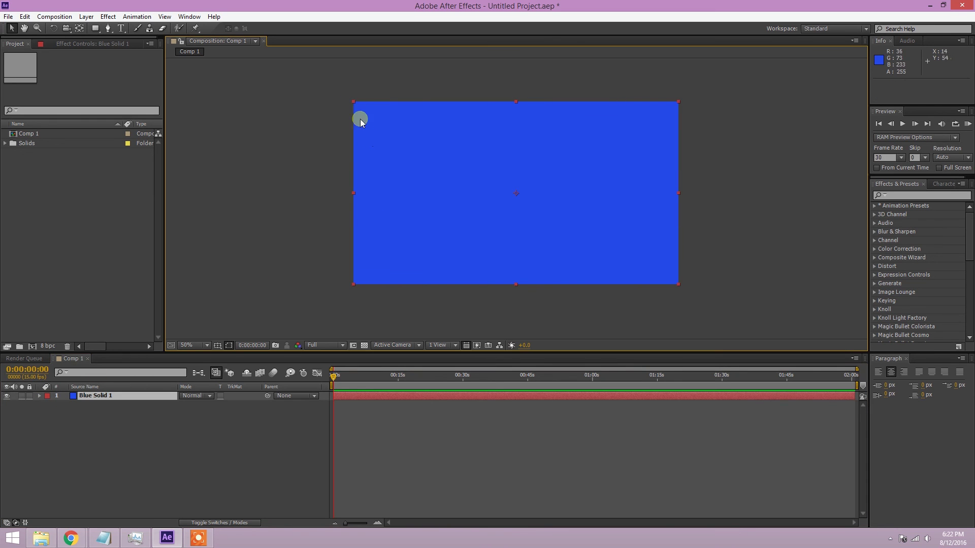
# Step: Examine the blending modes and parent options available for the blue solid layer, leaving them at Normal and None
pyautogui.click(50, 406)
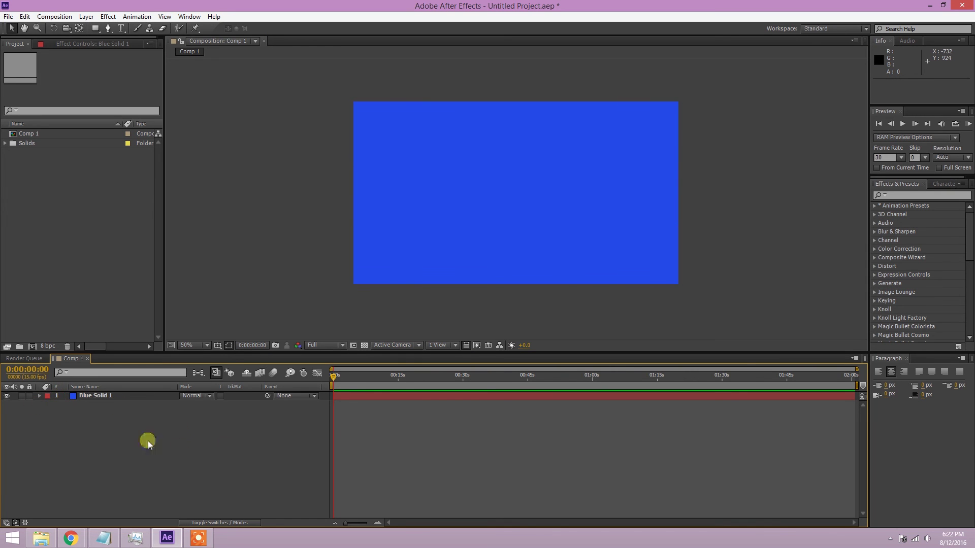
pyautogui.click(88, 396)
pyautogui.click(100, 398)
pyautogui.click(100, 397)
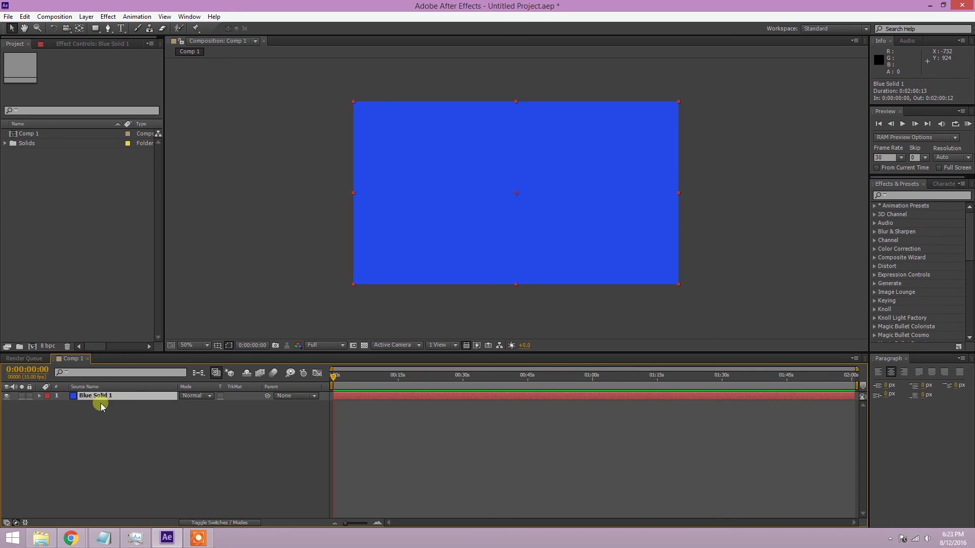
pyautogui.click(196, 395)
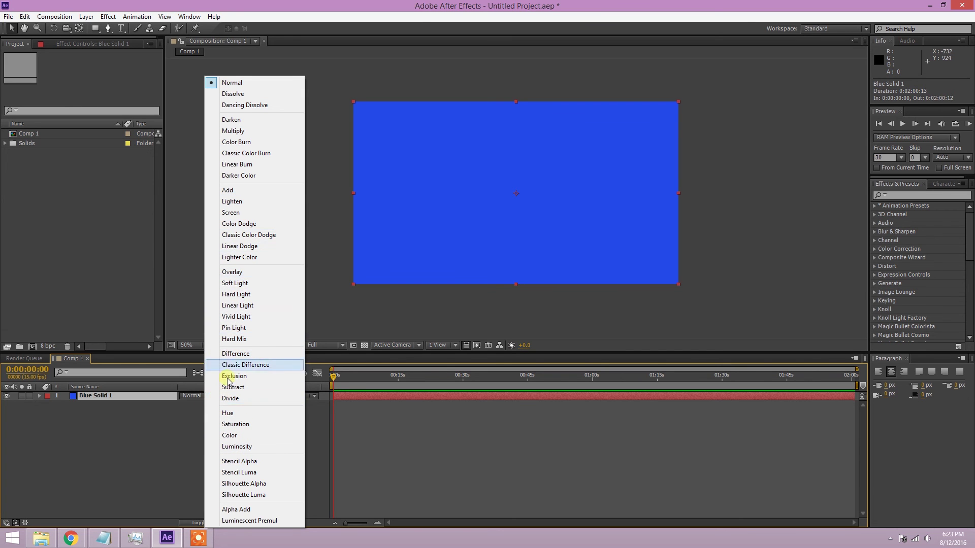
pyautogui.click(183, 413)
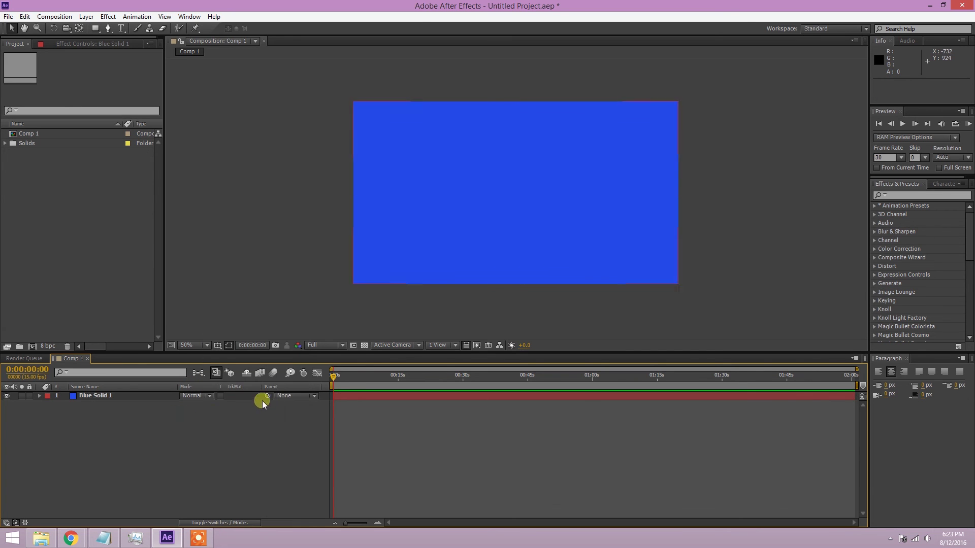
pyautogui.click(289, 396)
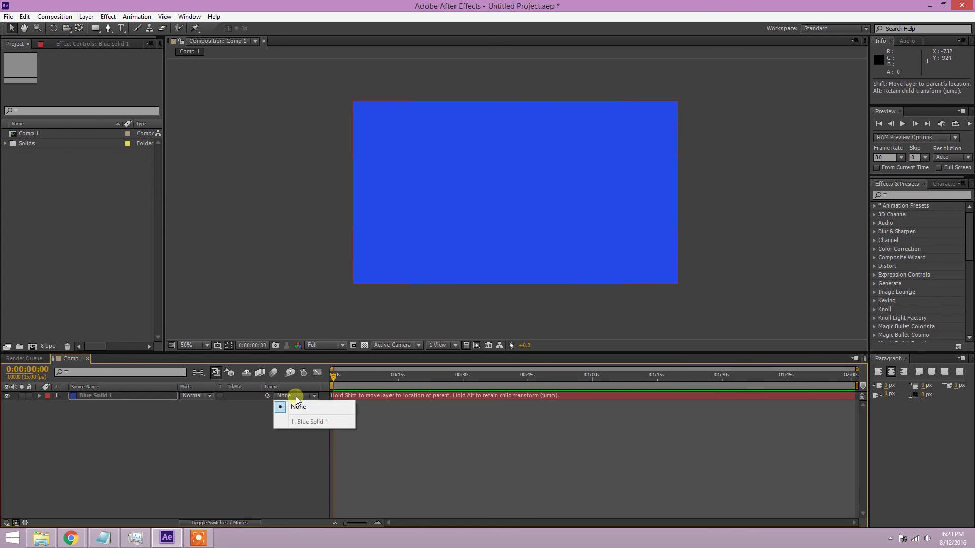
pyautogui.click(260, 412)
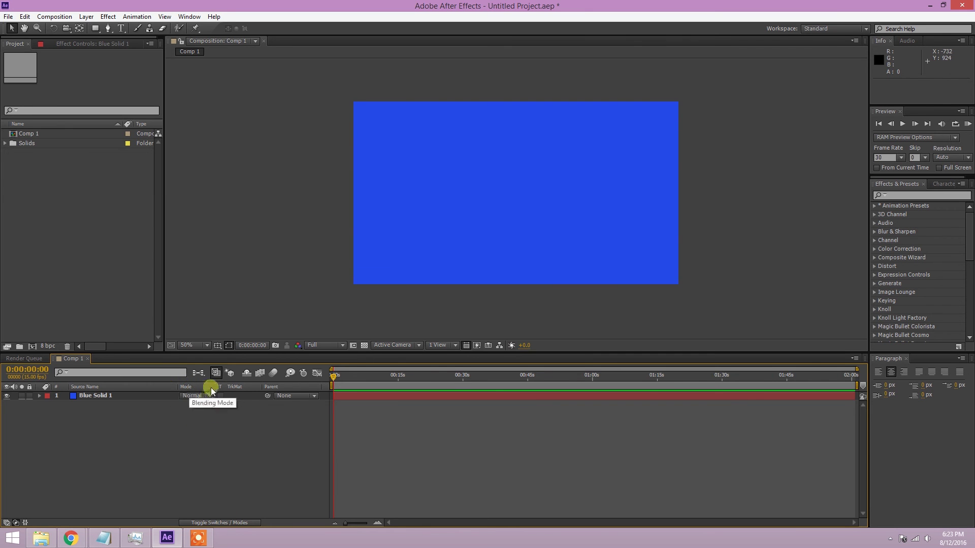
# Step: Display the layer switches in the timeline in place of the blending mode and track matte columns
pyautogui.click(237, 522)
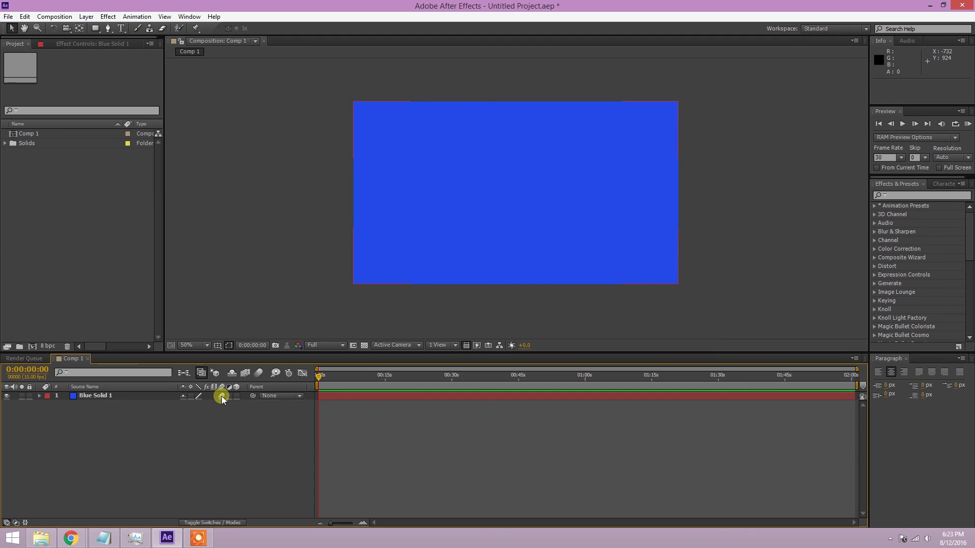
pyautogui.click(340, 407)
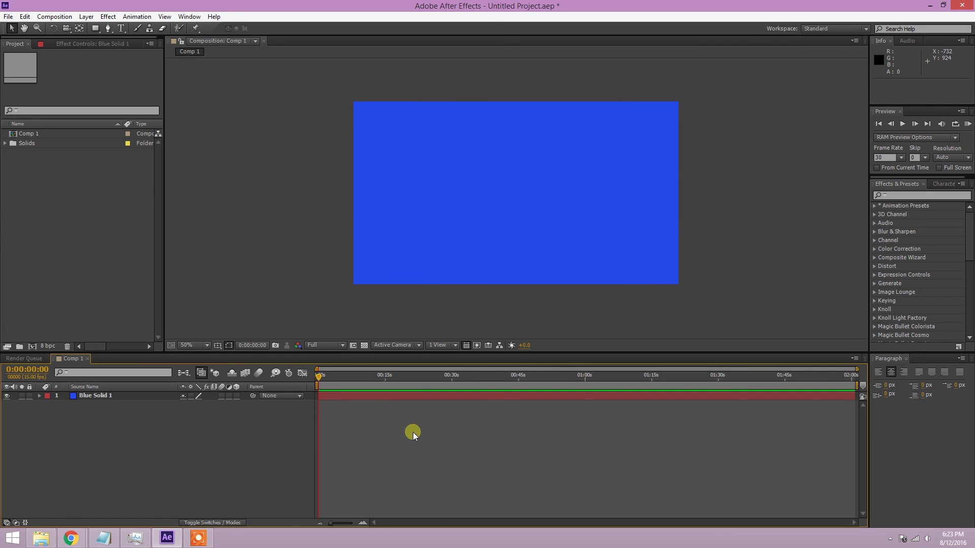
pyautogui.click(215, 397)
pyautogui.click(228, 409)
# Step: Turn the blue solid layer into a 3D layer, and switch it back to 2D
pyautogui.click(238, 395)
pyautogui.click(237, 395)
pyautogui.click(172, 406)
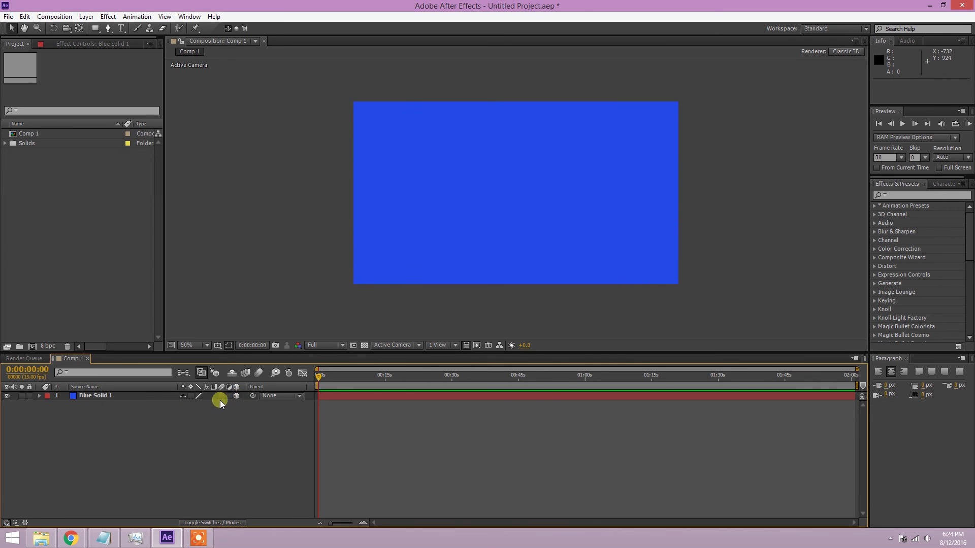
pyautogui.click(236, 396)
pyautogui.click(235, 396)
pyautogui.click(236, 397)
pyautogui.click(173, 430)
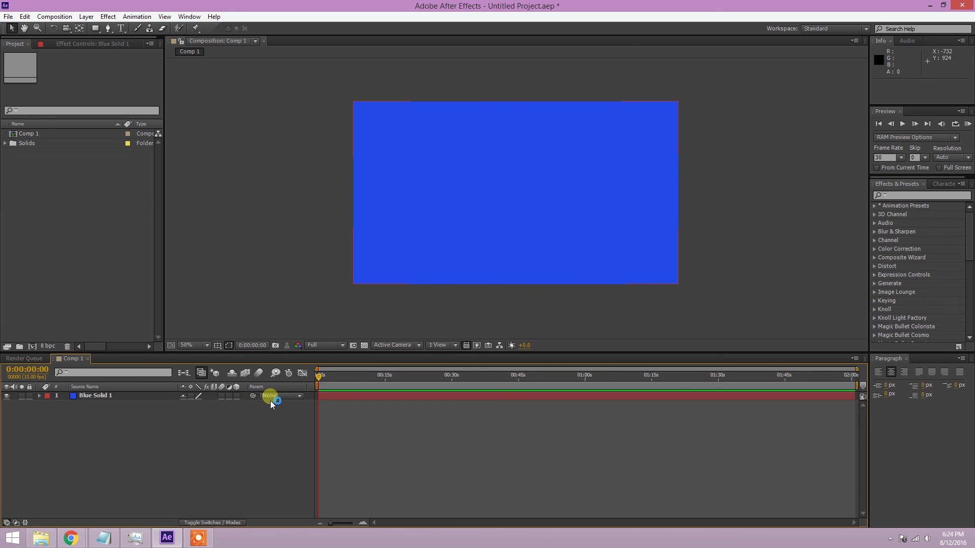
pyautogui.click(42, 396)
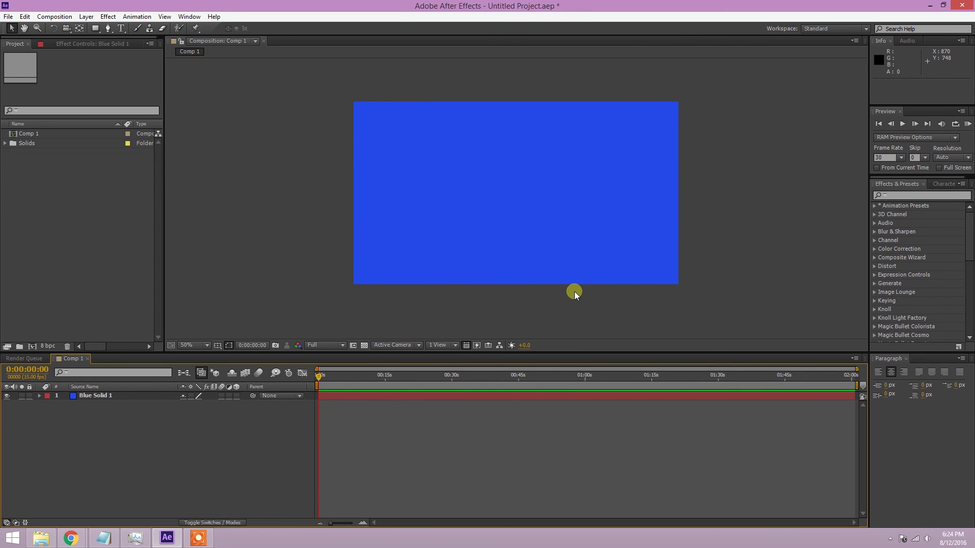
pyautogui.click(269, 278)
pyautogui.click(461, 224)
pyautogui.click(756, 232)
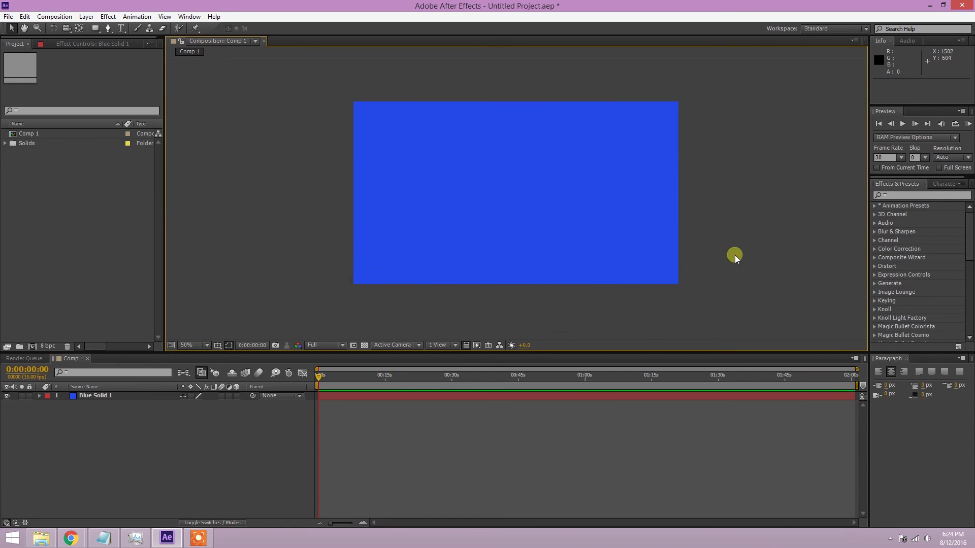